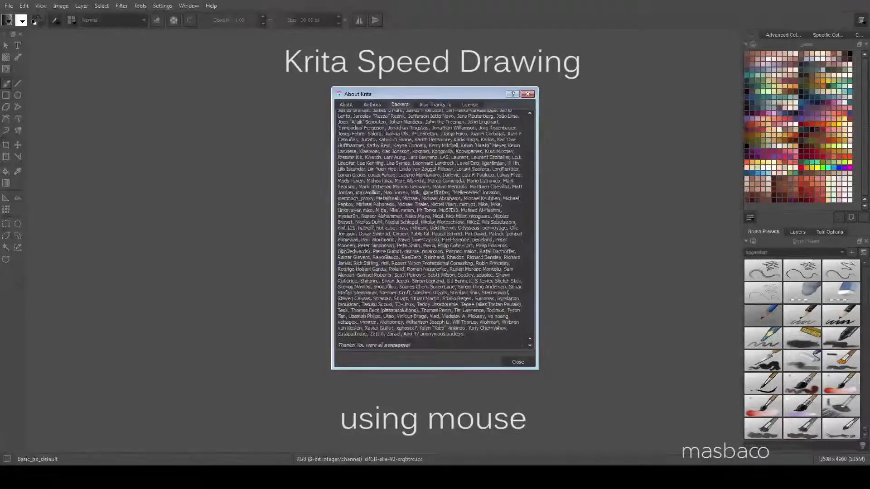
# - Close the About window and create a blank 3508x4960 custom document
pyautogui.scroll(-10, 435, 226)
pyautogui.scroll(-10, 435, 227)
pyautogui.scroll(-10, 435, 227)
pyautogui.scroll(-10, 435, 227)
pyautogui.press('Escape')
pyautogui.hotkey('ctrl', 'n')
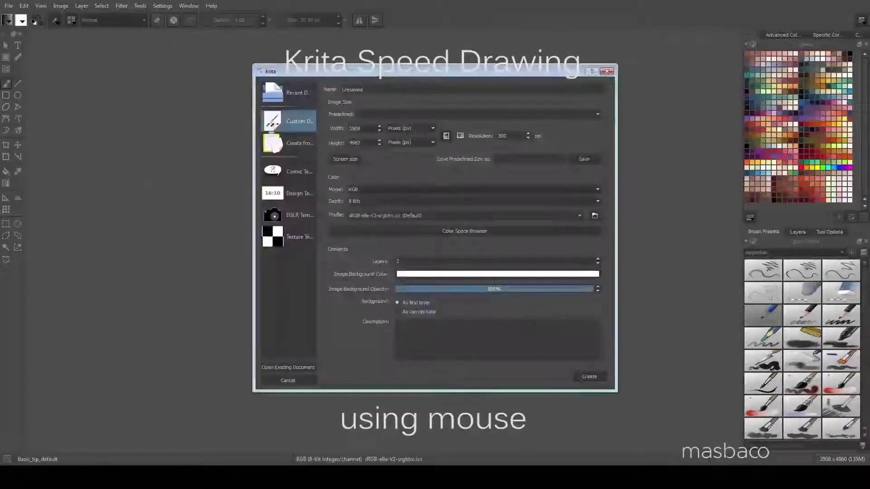
pyautogui.press('Return')
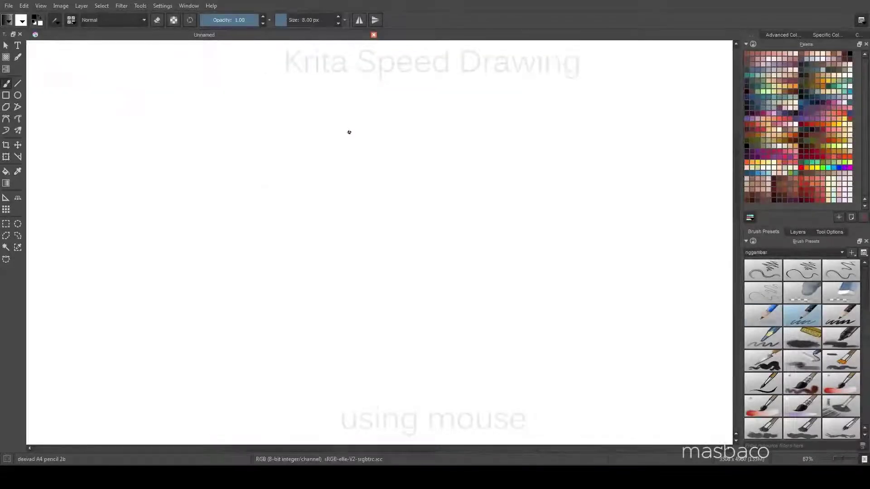
# - Pick the pencil preset and rough in the boxy head outline and body sides
pyautogui.rightClick(369, 140)
pyautogui.click(763, 320)
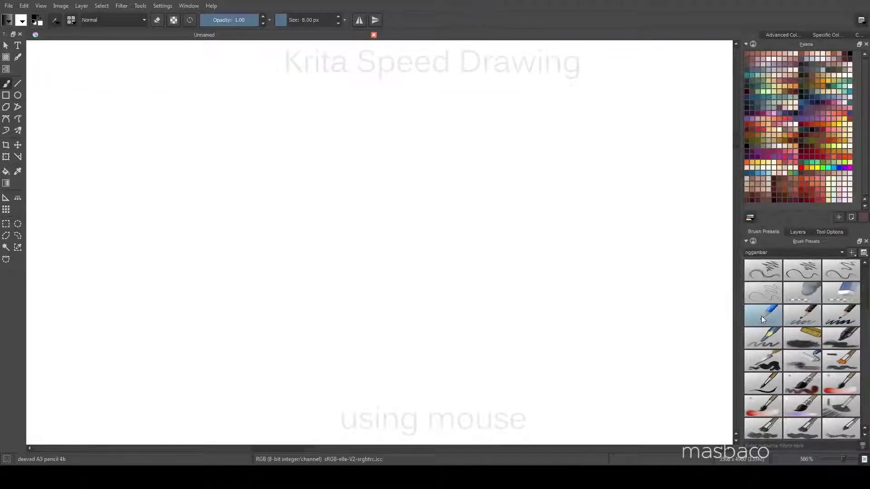
pyautogui.press('-')
pyautogui.moveTo(351, 129); pyautogui.dragTo(371, 117)
pyautogui.moveTo(356, 123); pyautogui.dragTo(356, 148)
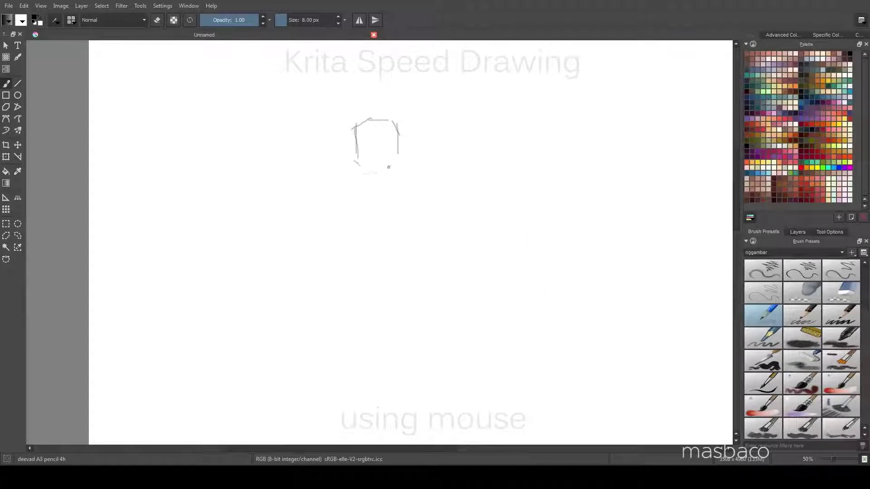
pyautogui.press('-')
pyautogui.moveTo(360, 122)
pyautogui.mouseDown()
pyautogui.moveTo(426, 119)
pyautogui.moveTo(365, 202)
pyautogui.mouseUp()
pyautogui.moveTo(364, 200); pyautogui.dragTo(430, 194)
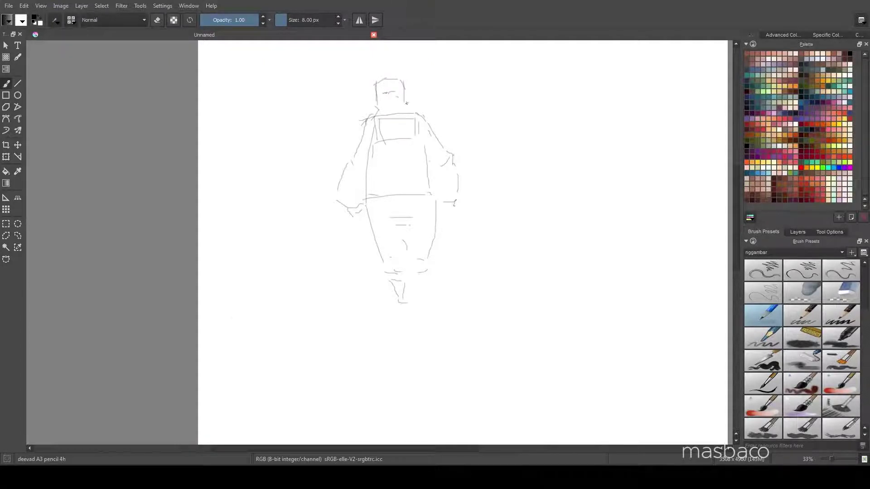
# - Sketch the round nose, eyebrows, hair, left face contour and chin
pyautogui.scroll(10, 406, 103)
pyautogui.moveTo(433, 218); pyautogui.dragTo(399, 272)
pyautogui.moveTo(362, 208); pyautogui.dragTo(321, 222)
pyautogui.moveTo(462, 208); pyautogui.dragTo(485, 210)
pyautogui.moveTo(361, 93); pyautogui.dragTo(329, 116)
pyautogui.moveTo(331, 89); pyautogui.dragTo(245, 157)
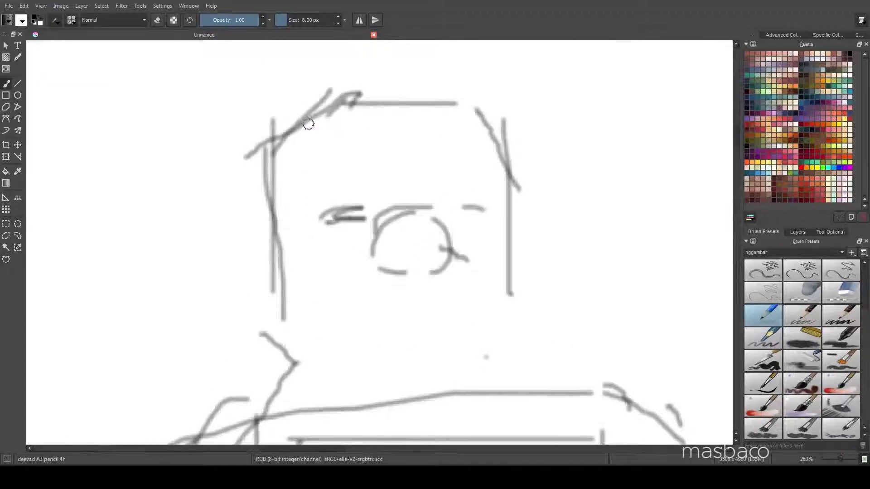
pyautogui.moveTo(302, 129); pyautogui.dragTo(308, 336)
pyautogui.moveTo(297, 341); pyautogui.dragTo(491, 334)
# - Sketch the neck line, head band, right face contour and ear
pyautogui.moveTo(306, 361); pyautogui.dragTo(521, 363)
pyautogui.moveTo(346, 106); pyautogui.dragTo(497, 150)
pyautogui.moveTo(304, 91); pyautogui.dragTo(457, 89)
pyautogui.moveTo(516, 238)
pyautogui.mouseDown()
pyautogui.moveTo(552, 309)
pyautogui.moveTo(526, 353)
pyautogui.mouseUp()
pyautogui.moveTo(297, 323); pyautogui.dragTo(292, 335)
pyautogui.moveTo(362, 208); pyautogui.dragTo(333, 219)
# - Sketch the left leg strokes lower down the figure
pyautogui.scroll(-3, 458, 212)
pyautogui.scroll(-3, 502, 198)
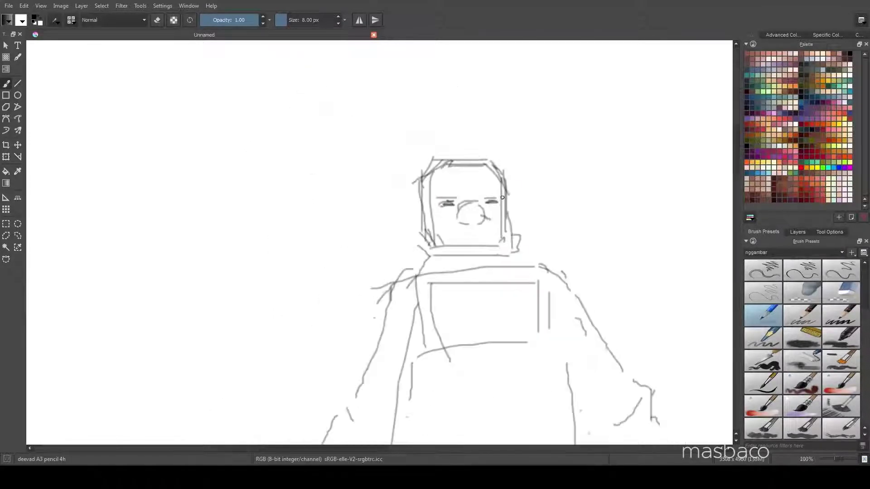
pyautogui.scroll(-5, 425, 280)
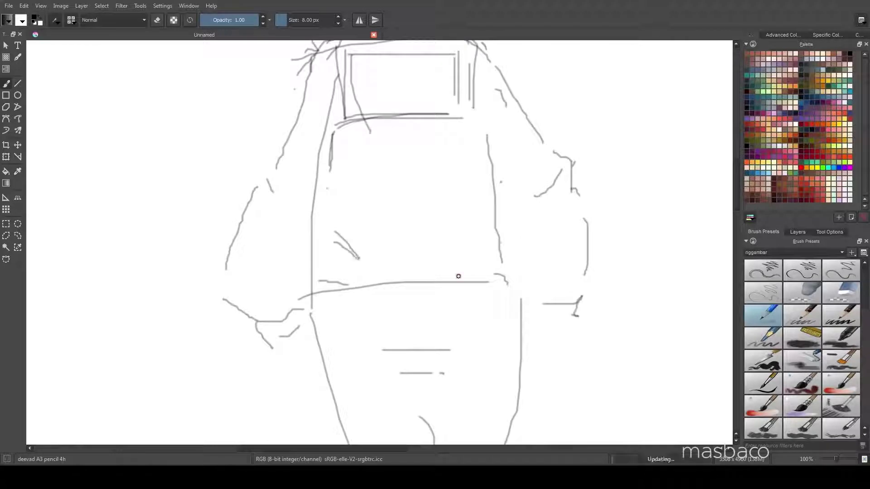
pyautogui.scroll(-3, 207, 288)
pyautogui.scroll(3, 317, 272)
pyautogui.moveTo(276, 127); pyautogui.dragTo(330, 301)
pyautogui.moveTo(328, 317); pyautogui.dragTo(352, 338)
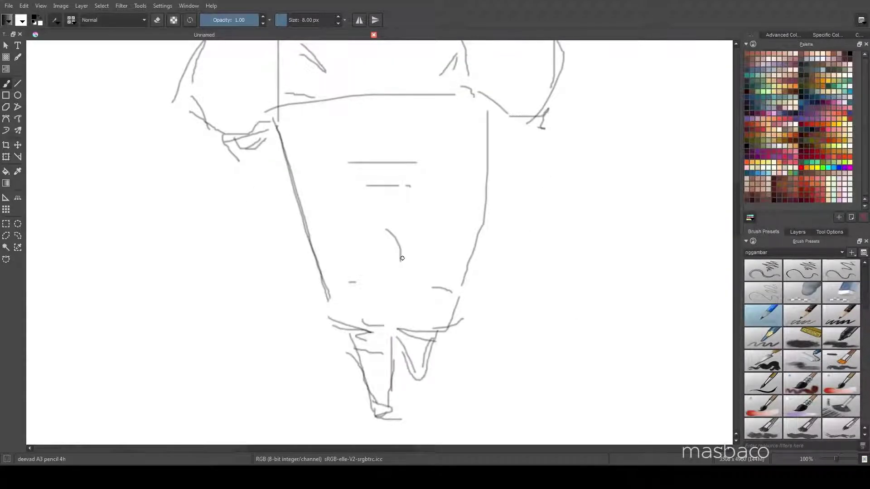
pyautogui.scroll(-4, 402, 259)
pyautogui.scroll(6, 408, 199)
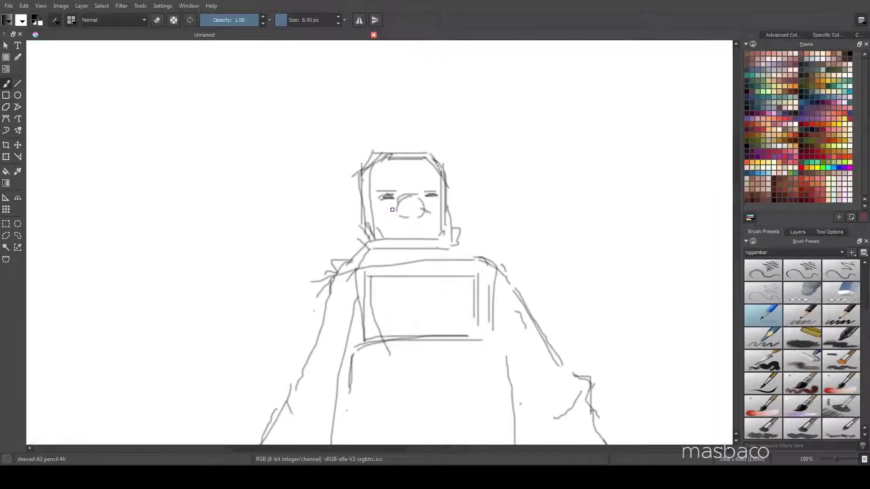
pyautogui.click(798, 233)
# - Switch to a darker pencil and ink the head outline and round nose in black
pyautogui.click(764, 231)
pyautogui.click(803, 315)
pyautogui.scroll(2, 363, 181)
pyautogui.moveTo(377, 160)
pyautogui.mouseDown()
pyautogui.moveTo(323, 201)
pyautogui.moveTo(329, 319)
pyautogui.moveTo(358, 387)
pyautogui.mouseUp()
pyautogui.moveTo(333, 395); pyautogui.dragTo(503, 398)
pyautogui.moveTo(374, 161)
pyautogui.mouseDown()
pyautogui.moveTo(478, 156)
pyautogui.moveTo(525, 349)
pyautogui.moveTo(512, 394)
pyautogui.mouseUp()
pyautogui.moveTo(426, 270); pyautogui.dragTo(409, 303)
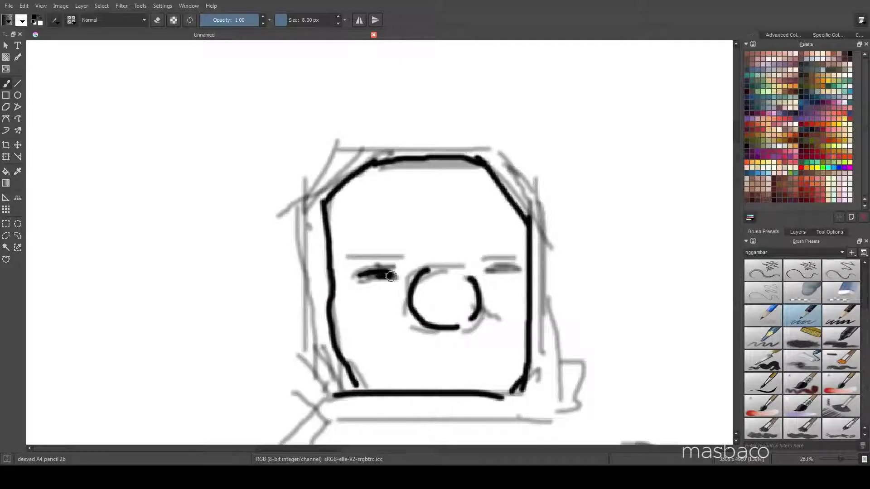
# - Ink the eyes, eyebrows, hooked-lip mouth, spiky hair and jagged head edge
pyautogui.moveTo(387, 275); pyautogui.dragTo(395, 273)
pyautogui.moveTo(352, 254); pyautogui.dragTo(412, 262)
pyautogui.moveTo(475, 262); pyautogui.dragTo(525, 251)
pyautogui.moveTo(486, 273); pyautogui.dragTo(514, 269)
pyautogui.moveTo(376, 359)
pyautogui.mouseDown()
pyautogui.moveTo(517, 326)
pyautogui.moveTo(487, 358)
pyautogui.mouseUp()
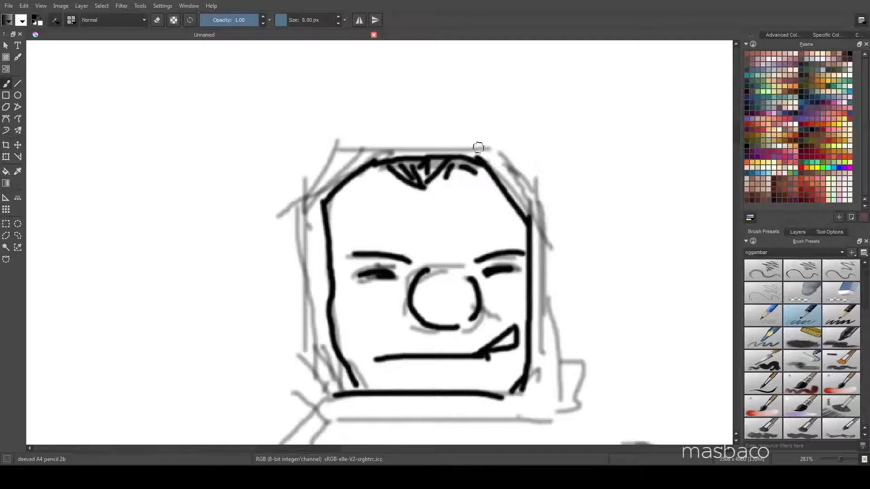
pyautogui.moveTo(478, 147); pyautogui.dragTo(308, 204)
pyautogui.moveTo(374, 312)
pyautogui.mouseDown()
pyautogui.moveTo(423, 127)
pyautogui.moveTo(428, 169)
pyautogui.mouseUp()
pyautogui.moveTo(385, 105)
pyautogui.mouseDown()
pyautogui.moveTo(363, 245)
pyautogui.moveTo(346, 236)
pyautogui.mouseUp()
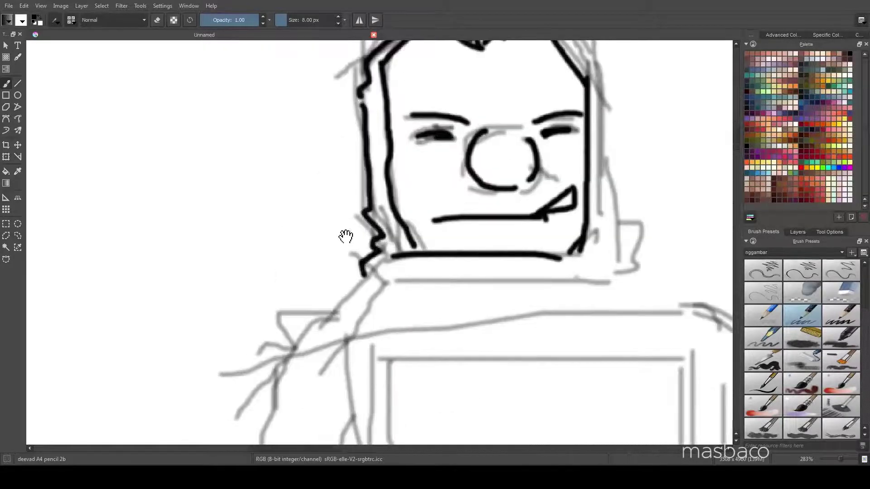
# - Ink the jagged shoulder line and the edges of the chest panel
pyautogui.scroll(-3, 346, 236)
pyautogui.moveTo(430, 102); pyautogui.dragTo(410, 198)
pyautogui.moveTo(363, 226); pyautogui.dragTo(422, 154)
pyautogui.moveTo(445, 161); pyautogui.dragTo(337, 249)
pyautogui.scroll(-2, 437, 238)
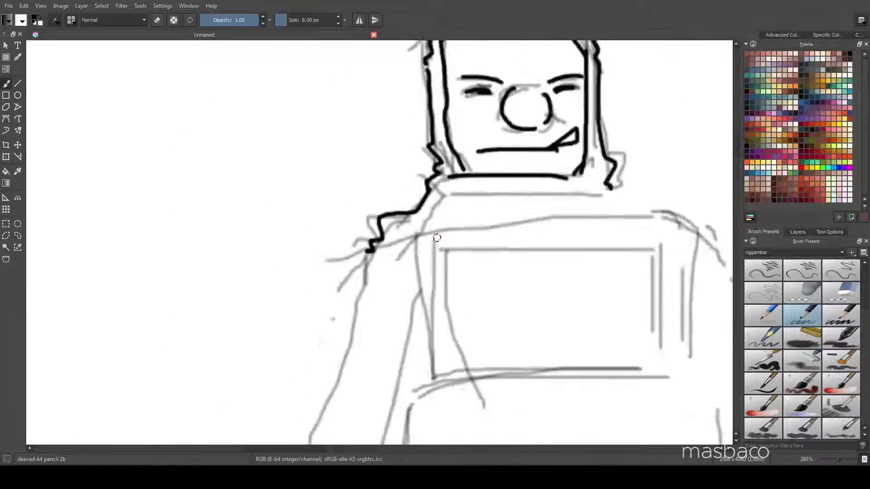
pyautogui.scroll(-2, 437, 237)
pyautogui.moveTo(341, 181); pyautogui.dragTo(510, 184)
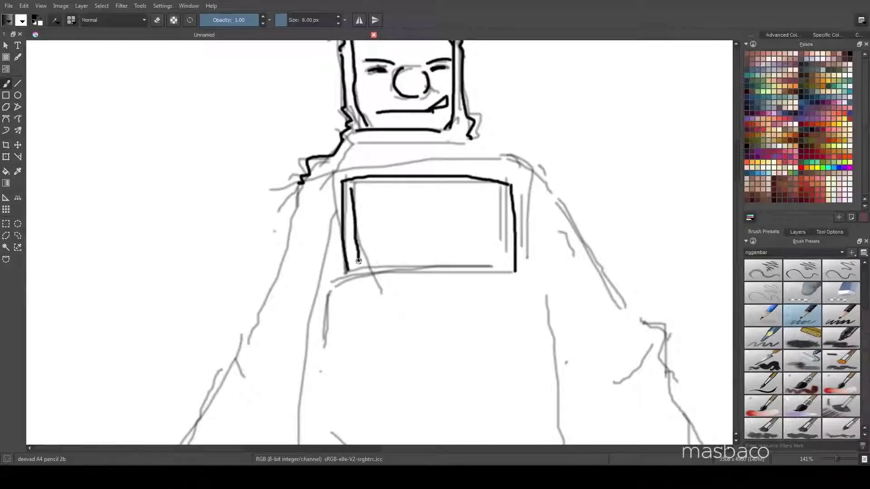
pyautogui.moveTo(358, 271); pyautogui.dragTo(464, 189)
pyautogui.moveTo(329, 278); pyautogui.dragTo(529, 273)
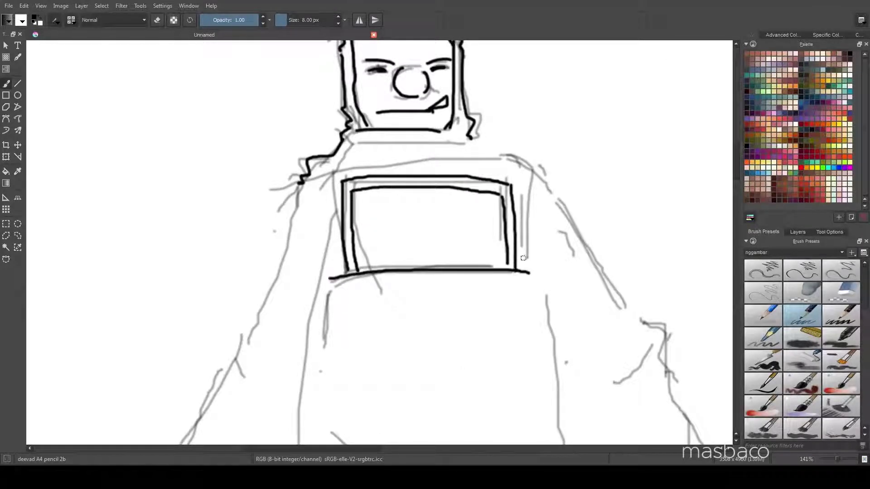
# - Ink the long left body contour and the curved sleeve cuff
pyautogui.moveTo(428, 116); pyautogui.dragTo(360, 301)
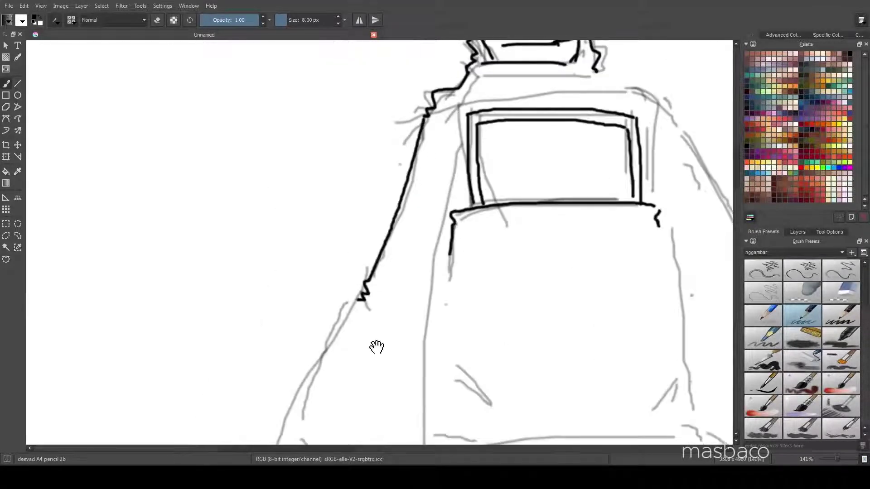
pyautogui.scroll(2, 375, 346)
pyautogui.moveTo(381, 173); pyautogui.dragTo(389, 383)
pyautogui.moveTo(431, 363); pyautogui.dragTo(359, 180)
pyautogui.moveTo(301, 195)
pyautogui.mouseDown()
pyautogui.moveTo(305, 209)
pyautogui.moveTo(392, 215)
pyautogui.mouseUp()
pyautogui.moveTo(380, 206); pyautogui.dragTo(433, 174)
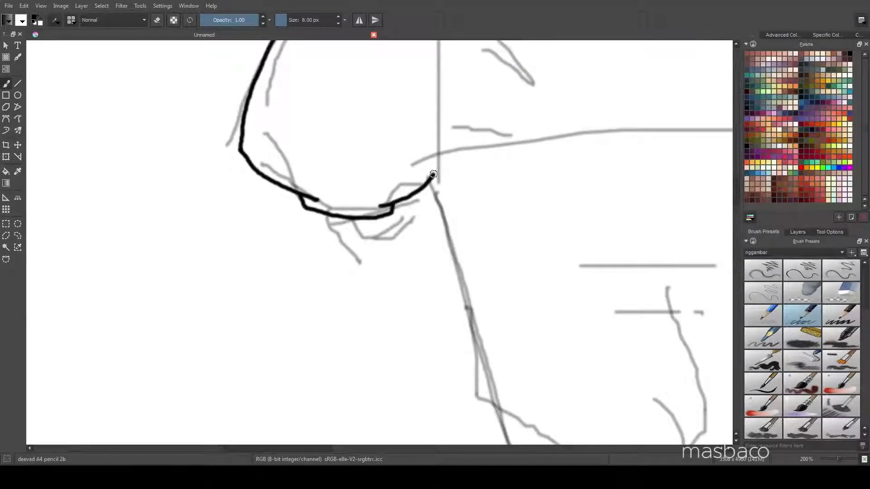
pyautogui.moveTo(322, 218)
pyautogui.mouseDown()
pyautogui.moveTo(366, 286)
pyautogui.moveTo(403, 300)
pyautogui.mouseUp()
# - Ink the shoulder, arm contours and outer right side with its diagonal fold
pyautogui.scroll(-2, 403, 253)
pyautogui.scroll(-2, 398, 245)
pyautogui.scroll(5, 383, 171)
pyautogui.scroll(-2, 372, 191)
pyautogui.moveTo(292, 79); pyautogui.dragTo(515, 392)
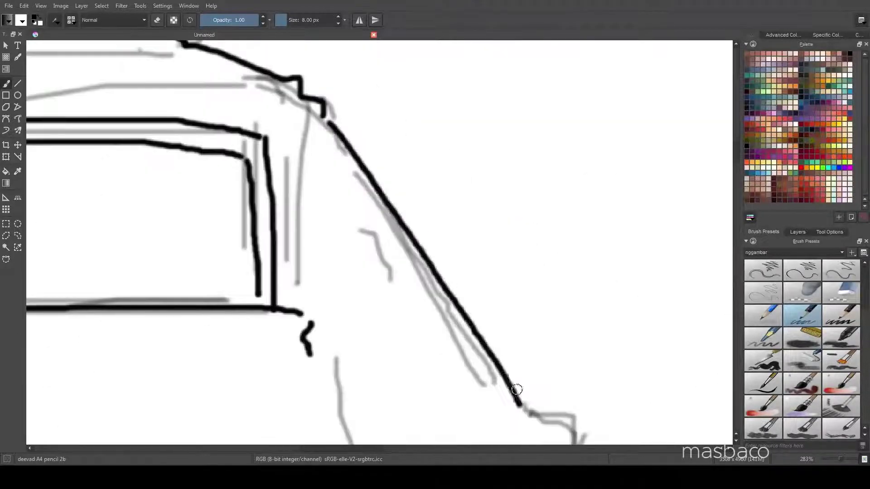
pyautogui.moveTo(386, 170); pyautogui.dragTo(394, 258)
pyautogui.moveTo(417, 217); pyautogui.dragTo(457, 295)
pyautogui.moveTo(383, 125); pyautogui.dragTo(418, 296)
pyautogui.scroll(-2, 419, 295)
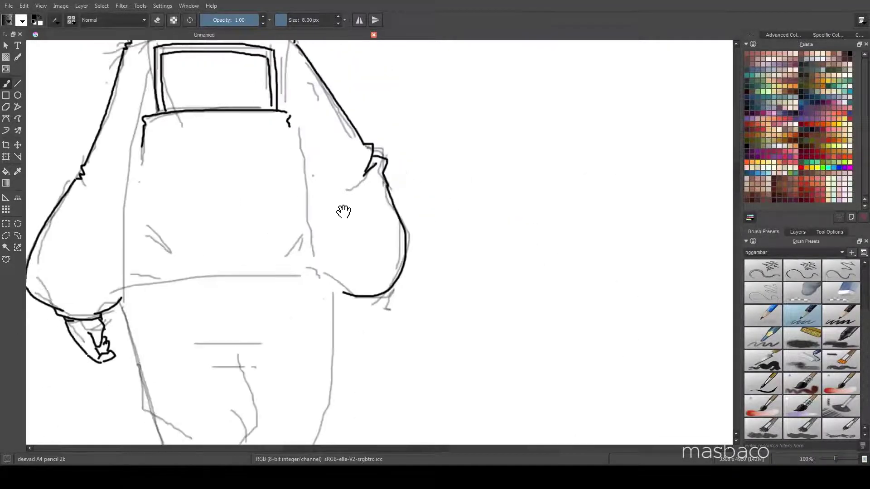
pyautogui.scroll(1, 299, 226)
pyautogui.moveTo(405, 123); pyautogui.dragTo(437, 384)
pyautogui.moveTo(418, 336); pyautogui.dragTo(395, 368)
# - Ink the waist line, trouser centre fold and the body and leg edges
pyautogui.scroll(-2, 248, 288)
pyautogui.scroll(2, 300, 164)
pyautogui.moveTo(189, 179); pyautogui.dragTo(414, 155)
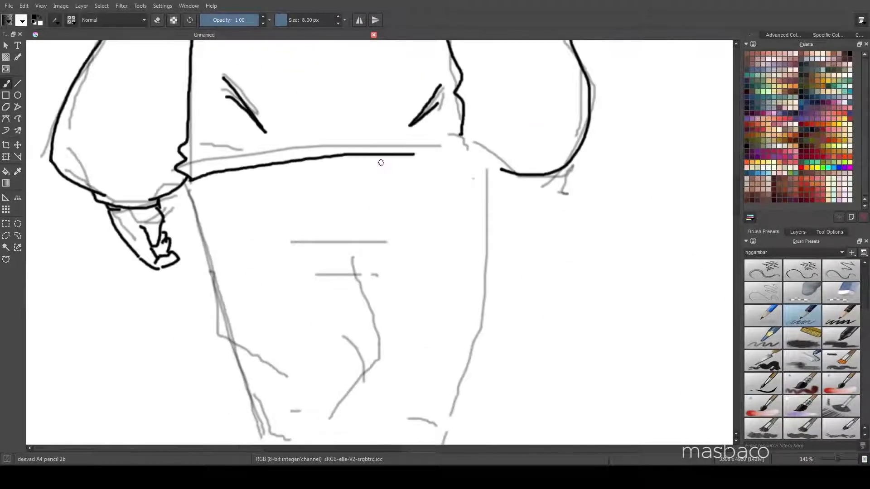
pyautogui.scroll(-3, 484, 174)
pyautogui.moveTo(260, 67); pyautogui.dragTo(378, 236)
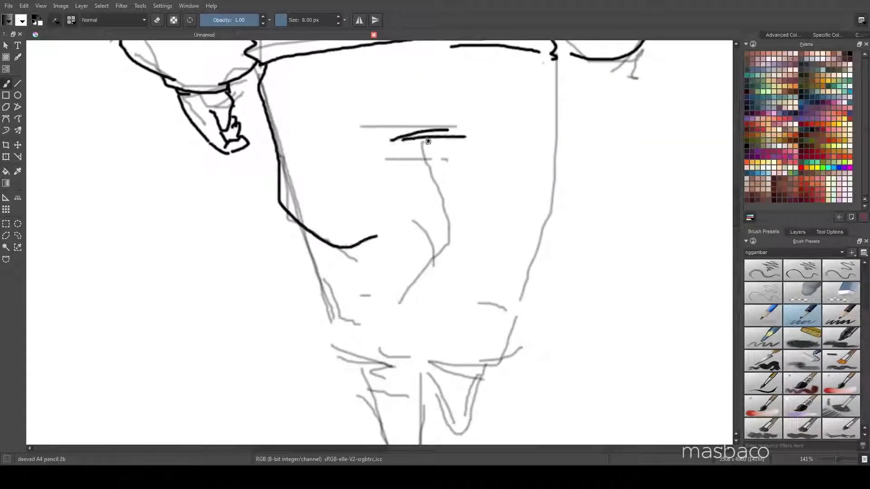
pyautogui.moveTo(429, 140); pyautogui.dragTo(403, 276)
pyautogui.moveTo(299, 225)
pyautogui.mouseDown()
pyautogui.moveTo(349, 353)
pyautogui.moveTo(390, 374)
pyautogui.mouseUp()
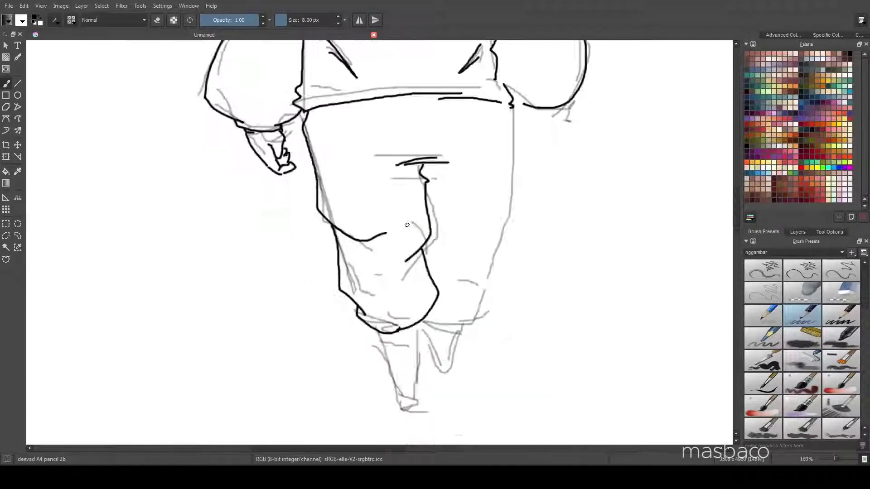
pyautogui.moveTo(370, 232); pyautogui.dragTo(365, 372)
pyautogui.moveTo(417, 154)
pyautogui.mouseDown()
pyautogui.moveTo(395, 347)
pyautogui.moveTo(475, 164)
pyautogui.mouseUp()
pyautogui.moveTo(466, 181); pyautogui.dragTo(450, 247)
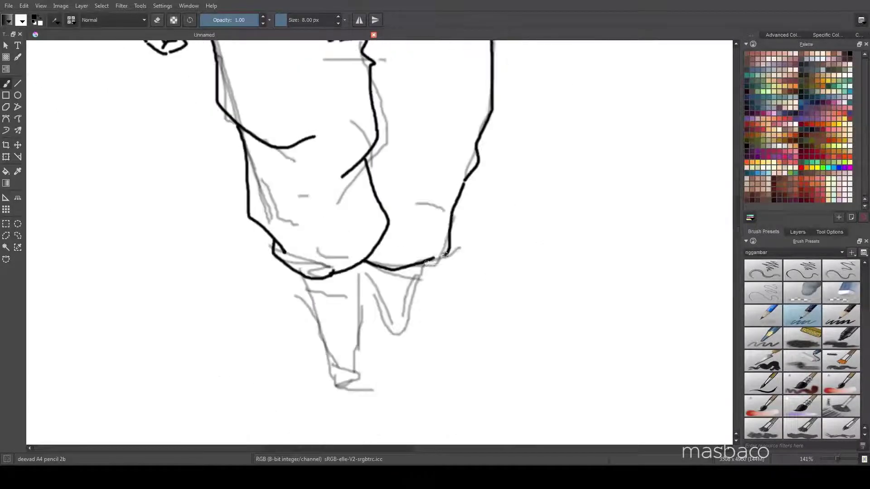
pyautogui.moveTo(363, 271); pyautogui.dragTo(356, 365)
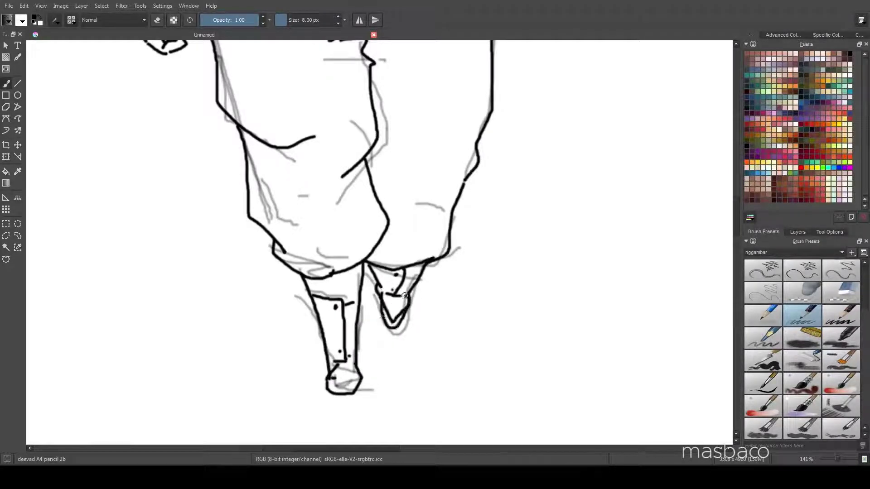
# - Add a short lower-body stroke, then shrink the brush to a fine size over the face
pyautogui.press('-')
pyautogui.moveTo(400, 228); pyautogui.dragTo(421, 225)
pyautogui.scroll(5, 341, 153)
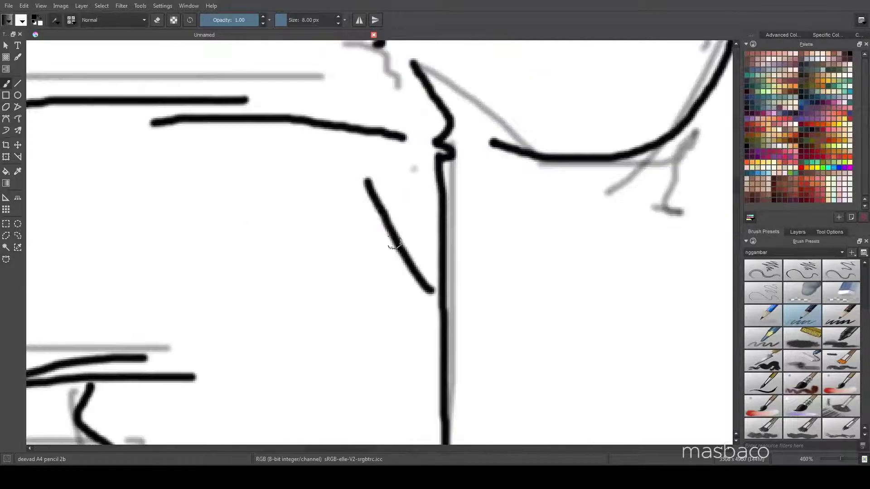
pyautogui.scroll(-4, 490, 295)
pyautogui.scroll(5, 374, 290)
pyautogui.moveTo(374, 290); pyautogui.dragTo(354, 320)
pyautogui.press('[')
pyautogui.press('[')
pyautogui.press('[')
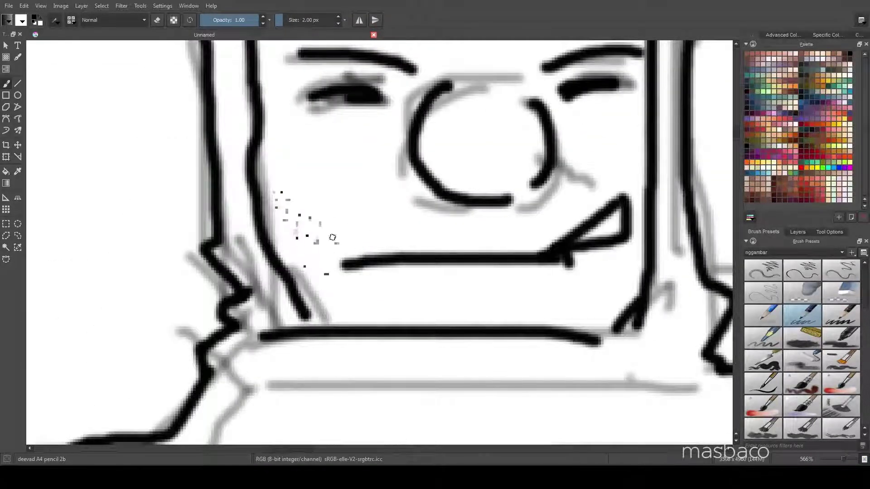
pyautogui.scroll(-5, 332, 237)
pyautogui.scroll(-3, 332, 237)
# - Hide the grey sketch layer and add a colour layer below the ink layer
pyautogui.click(797, 232)
pyautogui.click(773, 293)
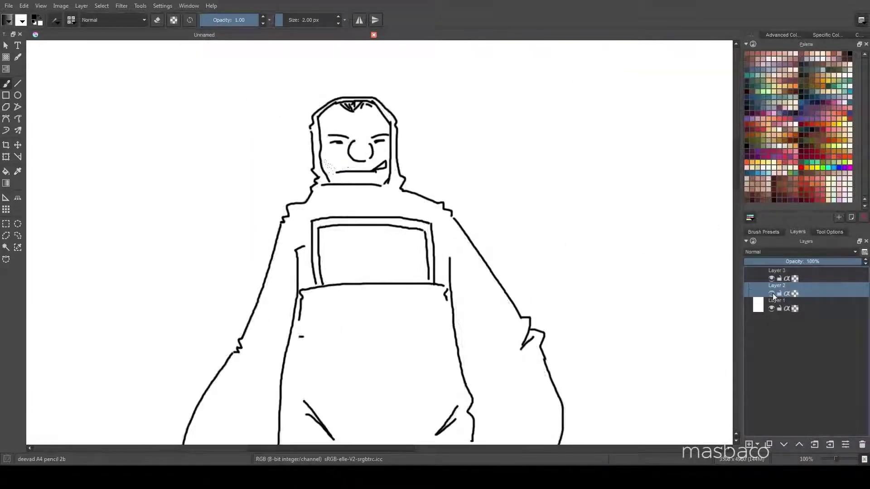
pyautogui.press('-')
pyautogui.press('Insert')
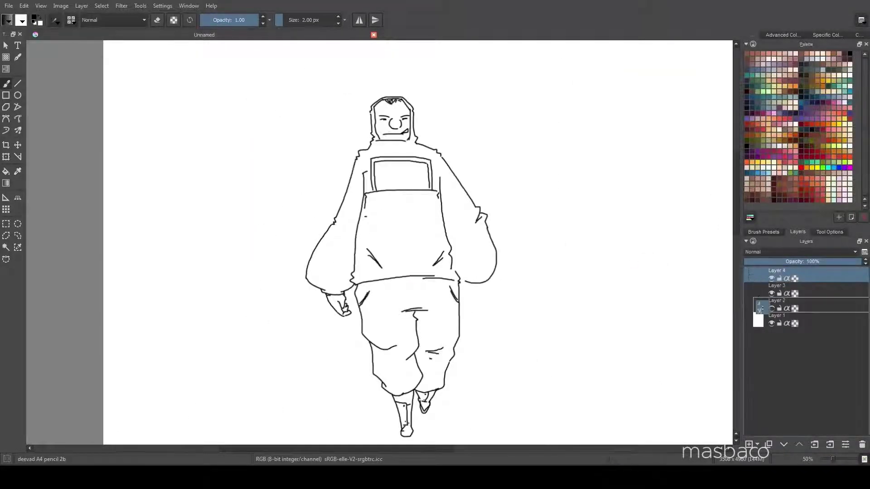
pyautogui.moveTo(760, 307); pyautogui.dragTo(766, 299)
pyautogui.scroll(6, 398, 91)
# - Paint the face pink with the Block_basic brush, then start dark teal below it
pyautogui.rightClick(399, 171)
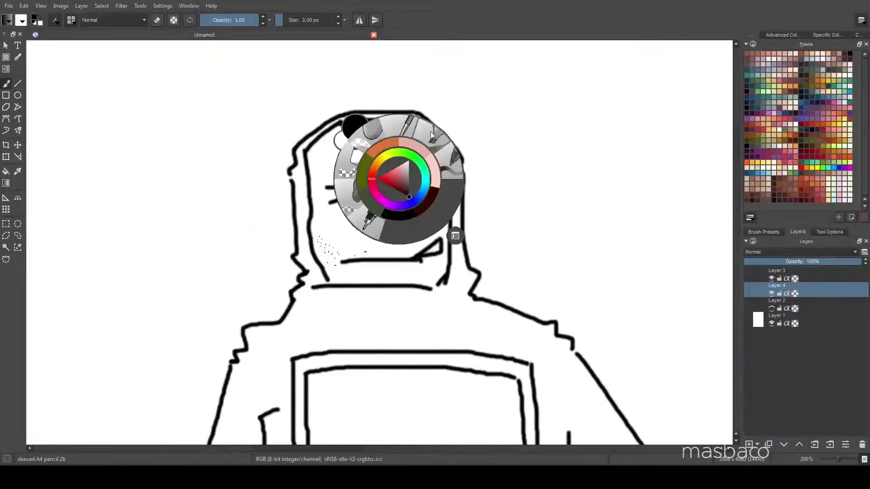
pyautogui.click(390, 176)
pyautogui.moveTo(390, 177)
pyautogui.mouseDown()
pyautogui.moveTo(372, 149)
pyautogui.moveTo(399, 183)
pyautogui.moveTo(436, 199)
pyautogui.mouseUp()
pyautogui.rightClick(414, 176)
pyautogui.click(411, 194)
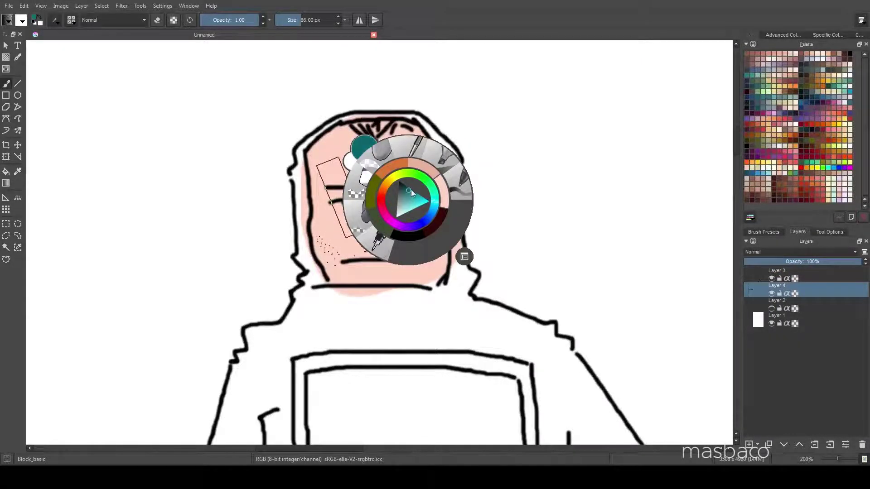
pyautogui.moveTo(443, 326)
pyautogui.mouseDown()
pyautogui.moveTo(331, 329)
pyautogui.moveTo(453, 331)
pyautogui.mouseUp()
pyautogui.scroll(-3, 436, 204)
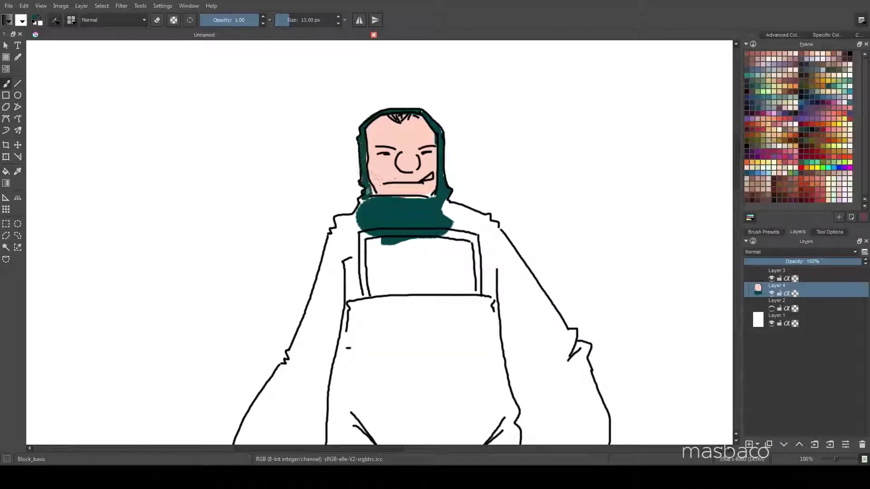
# - Fill the chest, both sleeves, right shoulder and waist band with teal
pyautogui.moveTo(359, 250); pyautogui.dragTo(362, 223)
pyautogui.moveTo(423, 208)
pyautogui.mouseDown()
pyautogui.moveTo(490, 227)
pyautogui.moveTo(354, 271)
pyautogui.moveTo(499, 286)
pyautogui.moveTo(340, 237)
pyautogui.moveTo(338, 312)
pyautogui.mouseUp()
pyautogui.scroll(1, 338, 313)
pyautogui.moveTo(480, 45)
pyautogui.mouseDown()
pyautogui.moveTo(408, 213)
pyautogui.moveTo(428, 372)
pyautogui.moveTo(460, 218)
pyautogui.moveTo(380, 352)
pyautogui.moveTo(435, 244)
pyautogui.mouseUp()
pyautogui.moveTo(451, 142)
pyautogui.mouseDown()
pyautogui.moveTo(469, 229)
pyautogui.moveTo(524, 292)
pyautogui.moveTo(467, 311)
pyautogui.moveTo(525, 340)
pyautogui.mouseUp()
pyautogui.scroll(-5, 524, 340)
pyautogui.moveTo(397, 140)
pyautogui.mouseDown()
pyautogui.moveTo(450, 233)
pyautogui.moveTo(426, 218)
pyautogui.mouseUp()
pyautogui.scroll(-2, 278, 311)
pyautogui.moveTo(273, 181)
pyautogui.mouseDown()
pyautogui.moveTo(455, 178)
pyautogui.moveTo(290, 268)
pyautogui.moveTo(317, 304)
pyautogui.moveTo(340, 216)
pyautogui.moveTo(456, 279)
pyautogui.moveTo(402, 211)
pyautogui.moveTo(423, 369)
pyautogui.moveTo(335, 372)
pyautogui.moveTo(309, 354)
pyautogui.moveTo(340, 330)
pyautogui.mouseUp()
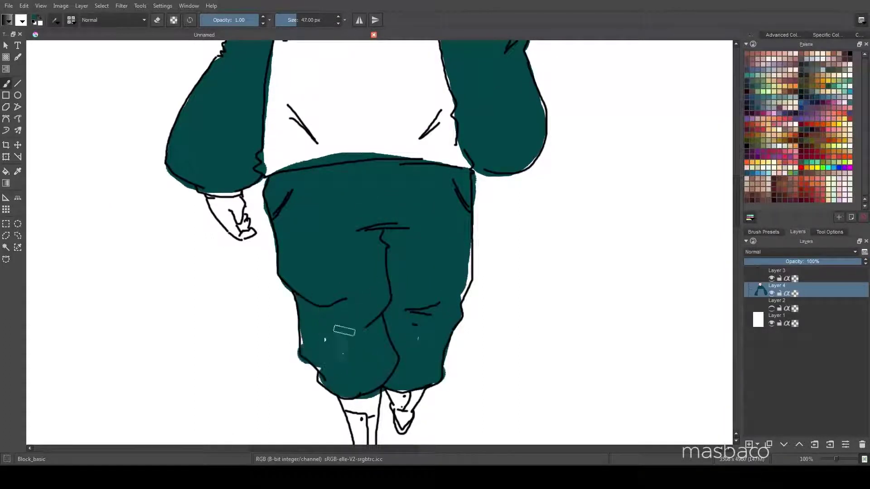
# - Brush orange over the white front panel and undo the spill at its bottom
pyautogui.scroll(5, 329, 211)
pyautogui.rightClick(329, 211)
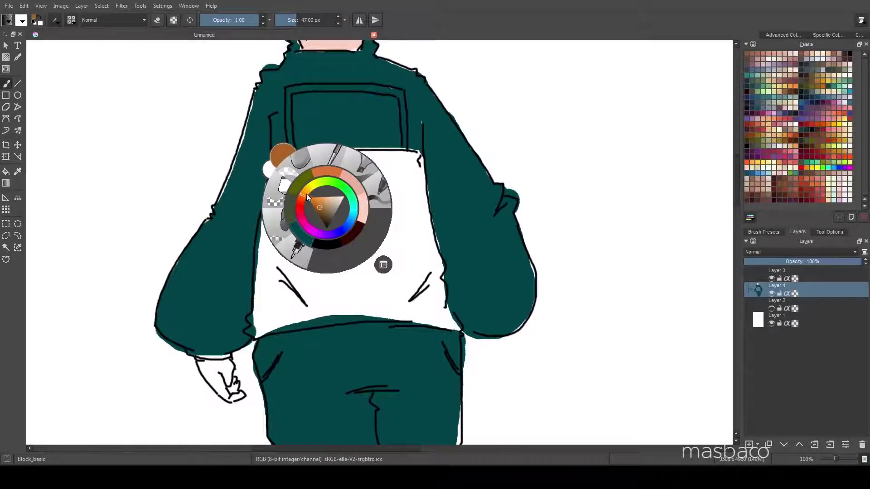
pyautogui.moveTo(389, 181)
pyautogui.mouseDown()
pyautogui.moveTo(294, 177)
pyautogui.moveTo(415, 175)
pyautogui.moveTo(456, 400)
pyautogui.moveTo(302, 370)
pyautogui.mouseUp()
pyautogui.scroll(3, 453, 260)
pyautogui.moveTo(281, 317)
pyautogui.mouseDown()
pyautogui.moveTo(358, 372)
pyautogui.moveTo(313, 272)
pyautogui.mouseUp()
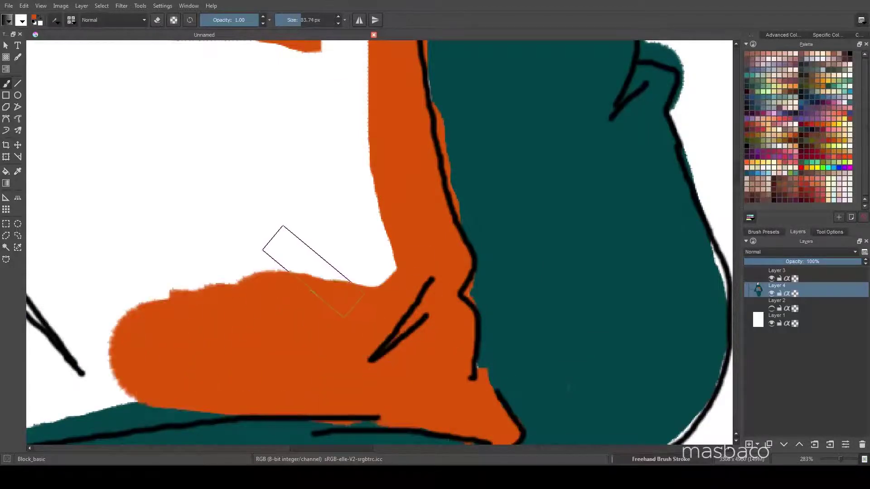
pyautogui.press('1')
pyautogui.moveTo(317, 190)
pyautogui.mouseDown()
pyautogui.moveTo(317, 335)
pyautogui.moveTo(399, 330)
pyautogui.mouseUp()
pyautogui.moveTo(363, 190)
pyautogui.mouseDown()
pyautogui.moveTo(313, 269)
pyautogui.moveTo(427, 270)
pyautogui.mouseUp()
pyautogui.hotkey('ctrl', 'z')
# - Pick light grey from the pop-up palette for highlights
pyautogui.scroll(-5, 335, 358)
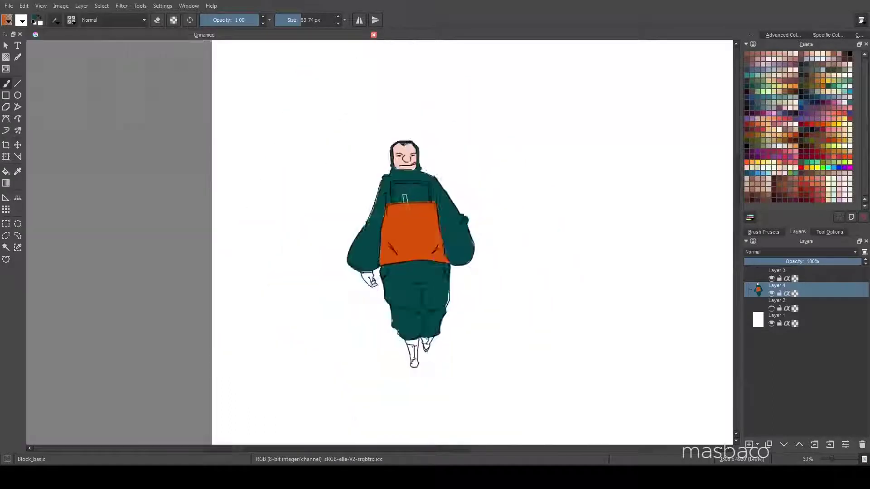
pyautogui.scroll(8, 398, 290)
pyautogui.rightClick(398, 298)
pyautogui.click(358, 230)
# - Add light grey highlights along the bib, hood edge, sleeves and left trouser leg
pyautogui.moveTo(323, 206); pyautogui.dragTo(554, 317)
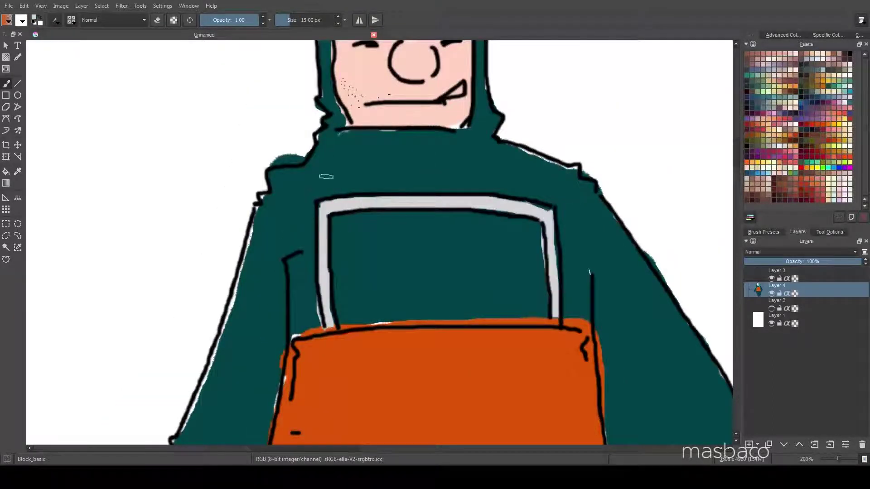
pyautogui.moveTo(319, 173); pyautogui.dragTo(357, 290)
pyautogui.moveTo(387, 84)
pyautogui.mouseDown()
pyautogui.moveTo(347, 136)
pyautogui.moveTo(372, 276)
pyautogui.moveTo(302, 329)
pyautogui.mouseUp()
pyautogui.scroll(-2, 317, 317)
pyautogui.moveTo(401, 120)
pyautogui.mouseDown()
pyautogui.moveTo(347, 250)
pyautogui.moveTo(358, 383)
pyautogui.mouseUp()
pyautogui.moveTo(569, 155); pyautogui.dragTo(641, 331)
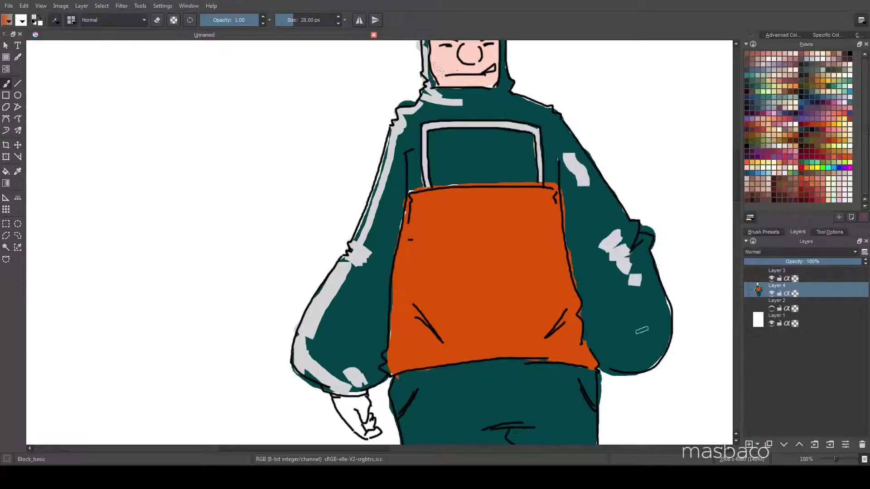
pyautogui.scroll(-2, 482, 194)
pyautogui.scroll(4, 482, 195)
pyautogui.scroll(-5, 490, 182)
pyautogui.moveTo(406, 156); pyautogui.dragTo(435, 245)
# - Paint the cuff, fist and both boots orange
pyautogui.moveTo(408, 136); pyautogui.dragTo(381, 281)
pyautogui.moveTo(347, 144)
pyautogui.mouseDown()
pyautogui.moveTo(308, 142)
pyautogui.moveTo(358, 195)
pyautogui.moveTo(408, 317)
pyautogui.mouseUp()
pyautogui.scroll(-5, 408, 227)
pyautogui.moveTo(475, 199); pyautogui.dragTo(459, 210)
pyautogui.moveTo(375, 190); pyautogui.dragTo(471, 188)
pyautogui.scroll(-3, 453, 190)
pyautogui.scroll(2, 425, 181)
# - Shade the left torso, sleeve, waistline and trouser legs in darker teal
pyautogui.rightClick(425, 181)
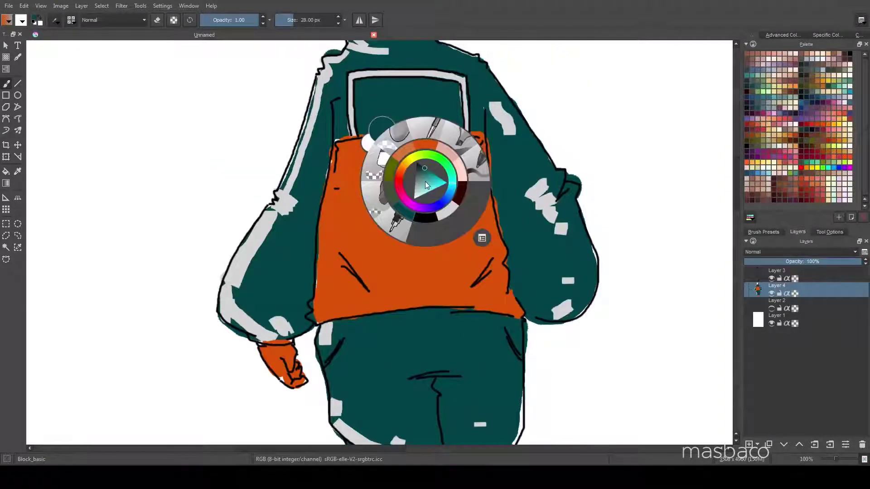
pyautogui.click(336, 110)
pyautogui.moveTo(335, 106)
pyautogui.mouseDown()
pyautogui.moveTo(294, 335)
pyautogui.moveTo(496, 327)
pyautogui.moveTo(360, 320)
pyautogui.mouseUp()
pyautogui.scroll(-5, 408, 272)
pyautogui.moveTo(406, 176)
pyautogui.mouseDown()
pyautogui.moveTo(414, 263)
pyautogui.moveTo(363, 344)
pyautogui.mouseUp()
pyautogui.moveTo(512, 132); pyautogui.dragTo(444, 338)
pyautogui.moveTo(483, 258); pyautogui.dragTo(439, 340)
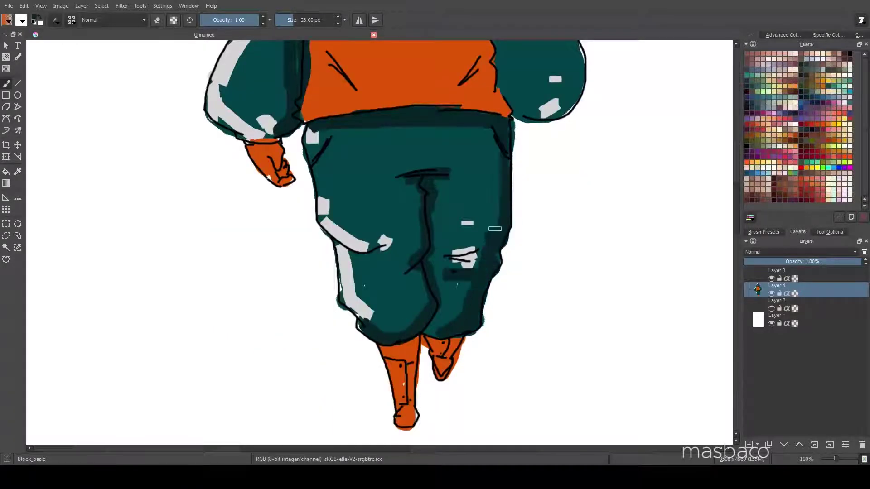
# - Shade the right side of the torso and right sleeve dark teal, then zoom out
pyautogui.moveTo(498, 141); pyautogui.dragTo(492, 231)
pyautogui.scroll(5, 401, 79)
pyautogui.moveTo(401, 80); pyautogui.dragTo(431, 177)
pyautogui.moveTo(408, 136)
pyautogui.mouseDown()
pyautogui.moveTo(454, 204)
pyautogui.moveTo(485, 290)
pyautogui.mouseUp()
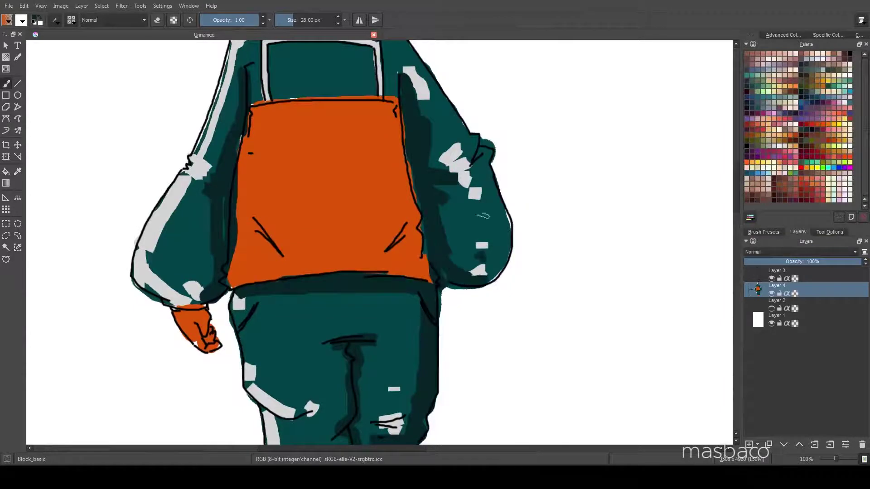
pyautogui.press('-')
pyautogui.scroll(3, 408, 233)
pyautogui.rightClick(421, 221)
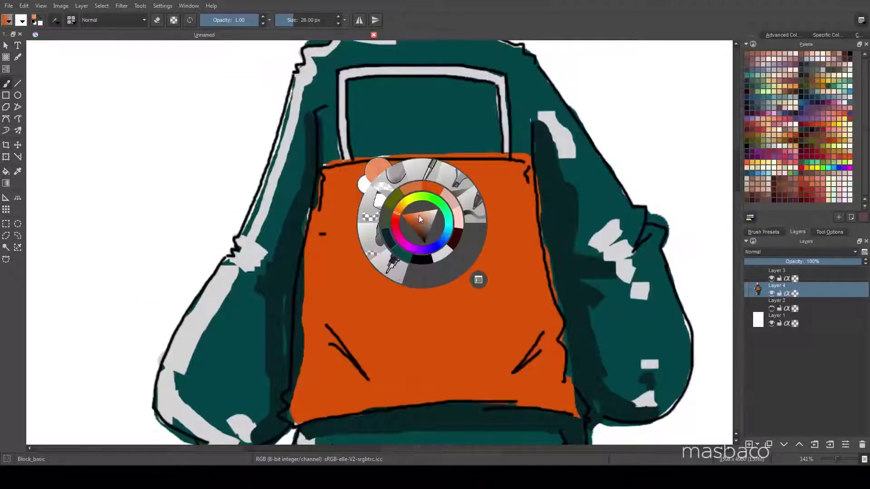
# - Paint peach highlights across the orange vest's corner, folds and centre
pyautogui.moveTo(324, 167)
pyautogui.mouseDown()
pyautogui.moveTo(338, 181)
pyautogui.moveTo(339, 206)
pyautogui.mouseUp()
pyautogui.moveTo(328, 326); pyautogui.dragTo(360, 378)
pyautogui.moveTo(533, 350); pyautogui.dragTo(522, 368)
pyautogui.moveTo(336, 228); pyautogui.dragTo(338, 306)
pyautogui.moveTo(410, 265)
pyautogui.mouseDown()
pyautogui.moveTo(422, 297)
pyautogui.moveTo(451, 319)
pyautogui.mouseUp()
pyautogui.moveTo(313, 408); pyautogui.dragTo(403, 394)
pyautogui.moveTo(338, 151); pyautogui.dragTo(469, 163)
pyautogui.press('1')
# - Shade the vest's bottom edge, right edge and folds in darker orange
pyautogui.rightClick(459, 235)
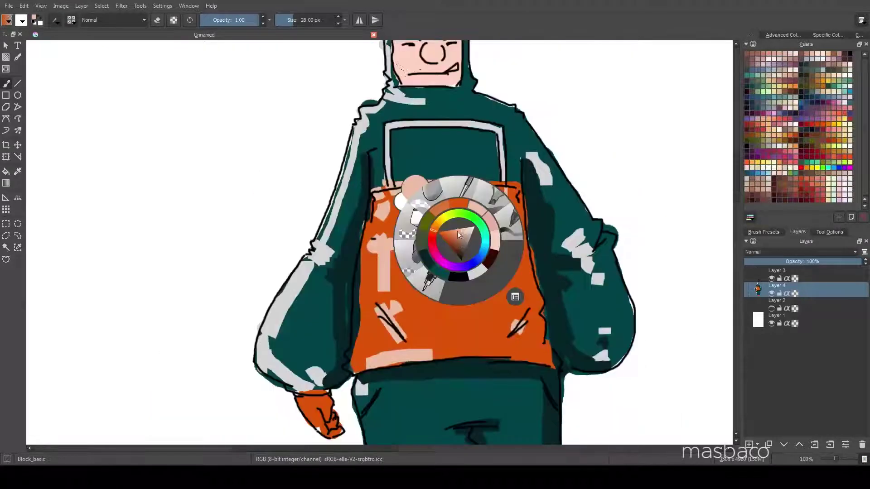
pyautogui.click(418, 362)
pyautogui.moveTo(363, 367); pyautogui.dragTo(535, 363)
pyautogui.moveTo(516, 181)
pyautogui.mouseDown()
pyautogui.moveTo(540, 295)
pyautogui.moveTo(508, 316)
pyautogui.mouseUp()
pyautogui.moveTo(469, 295); pyautogui.dragTo(521, 271)
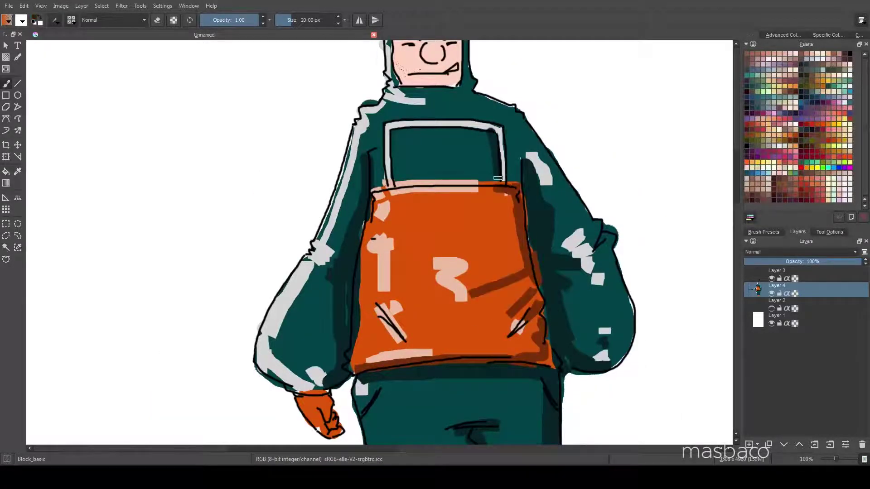
pyautogui.press('2')
# - Paint a yellow number 28 on the vest
pyautogui.scroll(10, 453, 181)
pyautogui.rightClick(457, 157)
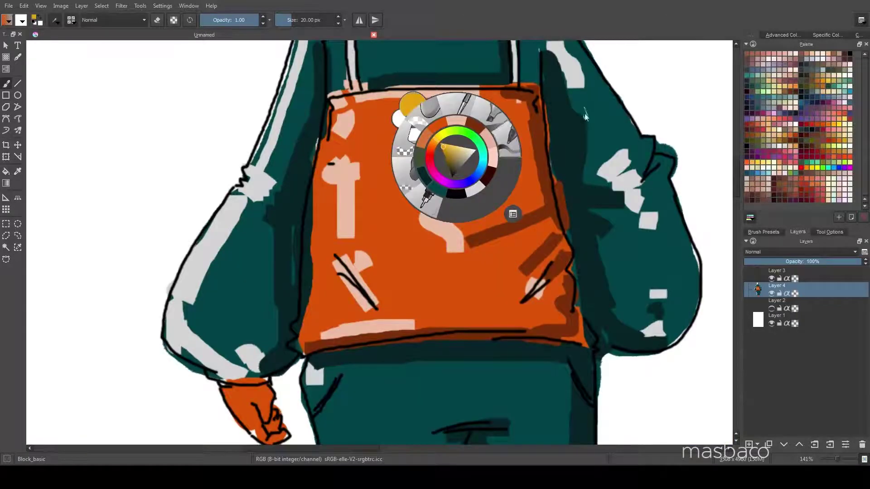
pyautogui.click(412, 104)
pyautogui.moveTo(370, 172)
pyautogui.mouseDown()
pyautogui.moveTo(424, 170)
pyautogui.moveTo(440, 233)
pyautogui.mouseUp()
pyautogui.moveTo(454, 157)
pyautogui.mouseDown()
pyautogui.moveTo(460, 213)
pyautogui.moveTo(480, 200)
pyautogui.mouseUp()
pyautogui.press('2')
pyautogui.scroll(8, 452, 190)
# - Outline the yellow 2 and 8 in cream with a smaller brush
pyautogui.rightClick(452, 189)
pyautogui.press('[')
pyautogui.press('[')
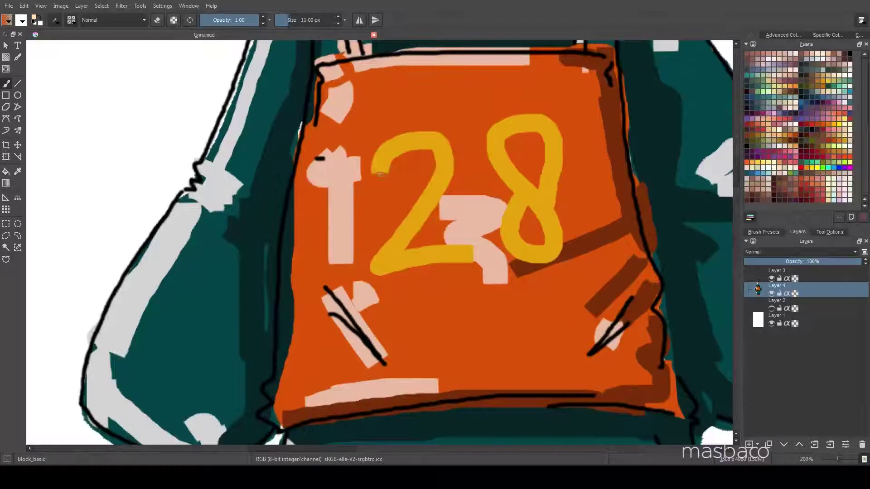
pyautogui.moveTo(432, 179)
pyautogui.mouseDown()
pyautogui.moveTo(394, 272)
pyautogui.moveTo(419, 246)
pyautogui.moveTo(453, 132)
pyautogui.moveTo(368, 175)
pyautogui.mouseUp()
pyautogui.moveTo(513, 193)
pyautogui.mouseDown()
pyautogui.moveTo(566, 244)
pyautogui.moveTo(538, 113)
pyautogui.mouseUp()
pyautogui.moveTo(521, 175); pyautogui.dragTo(530, 136)
pyautogui.moveTo(519, 208); pyautogui.dragTo(542, 247)
pyautogui.scroll(-5, 539, 245)
pyautogui.scroll(4, 570, 249)
# - Pick a dark brown colour for dots at the vest corners
pyautogui.rightClick(518, 237)
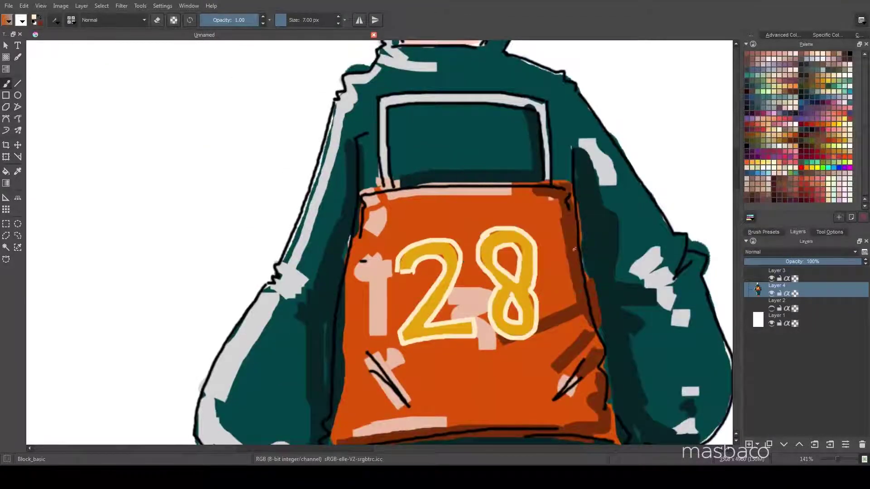
pyautogui.rightClick(532, 236)
pyautogui.click(531, 250)
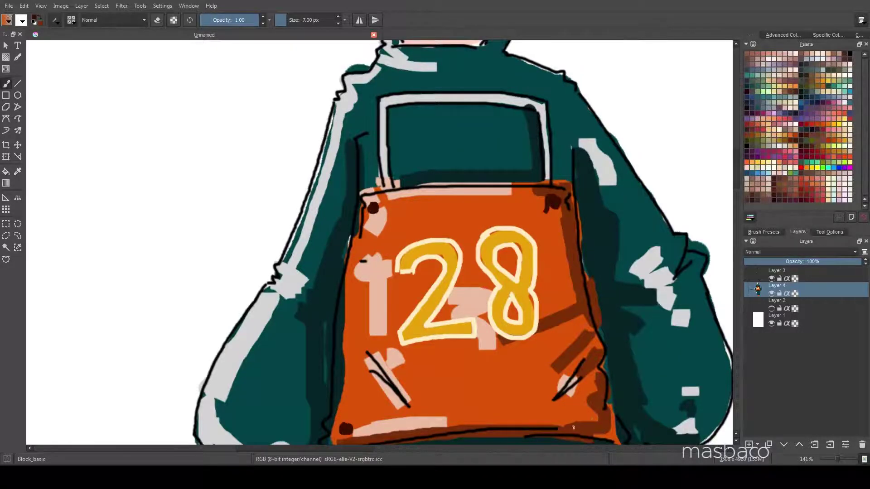
pyautogui.scroll(5, 368, 156)
pyautogui.scroll(3, 369, 157)
pyautogui.rightClick(369, 156)
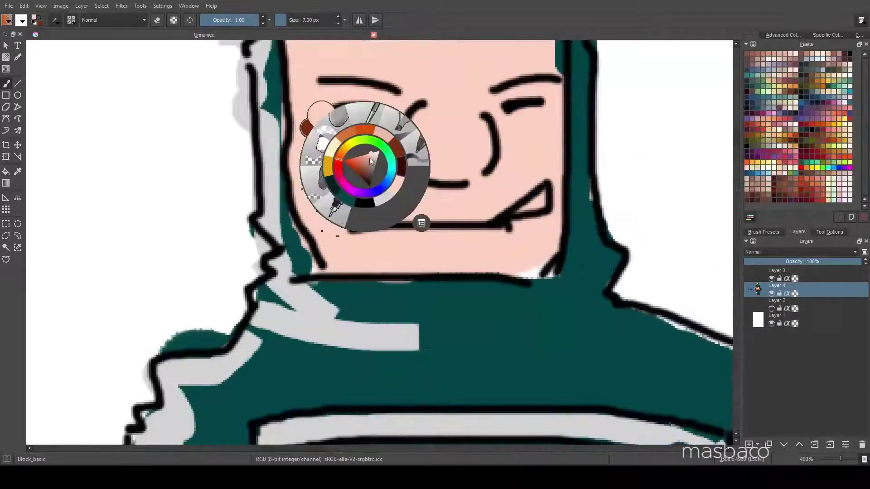
# - Shade beside the eye, nose, lip and forehead edge in salmon
pyautogui.click(366, 158)
pyautogui.moveTo(327, 96); pyautogui.dragTo(408, 114)
pyautogui.moveTo(465, 111); pyautogui.dragTo(447, 171)
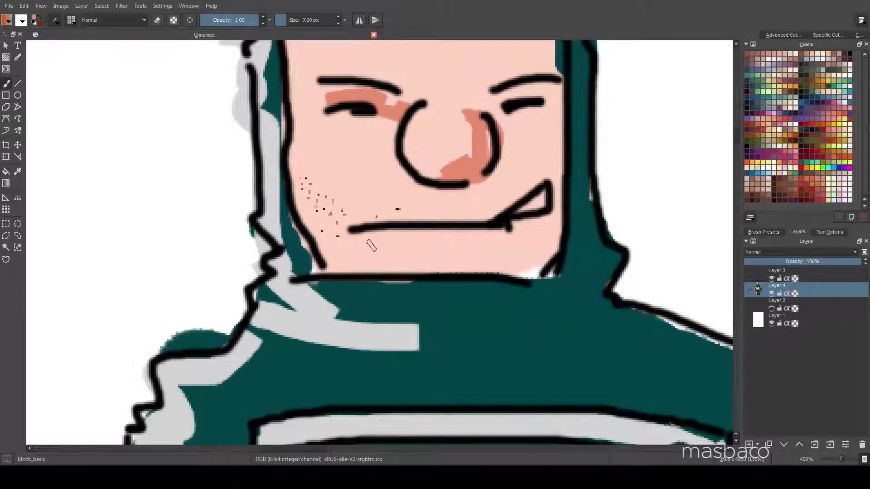
pyautogui.moveTo(381, 242); pyautogui.dragTo(504, 232)
pyautogui.moveTo(485, 194); pyautogui.dragTo(486, 208)
pyautogui.moveTo(553, 78)
pyautogui.mouseDown()
pyautogui.moveTo(560, 181)
pyautogui.moveTo(550, 277)
pyautogui.moveTo(417, 267)
pyautogui.mouseUp()
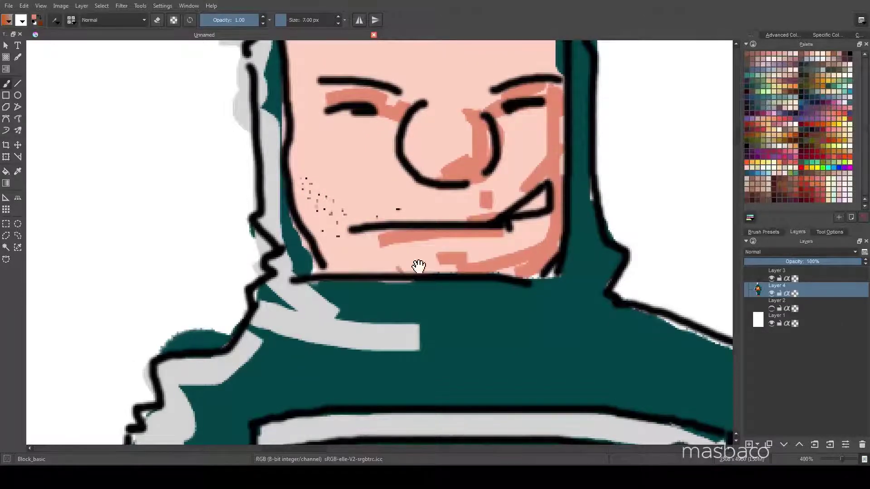
pyautogui.scroll(3, 275, 132)
pyautogui.moveTo(275, 132); pyautogui.dragTo(559, 177)
# - With a larger brush, shade the right temple, cheek, chin, jaw and left forehead
pyautogui.press(']')
pyautogui.moveTo(453, 92)
pyautogui.mouseDown()
pyautogui.moveTo(544, 204)
pyautogui.moveTo(555, 295)
pyautogui.mouseUp()
pyautogui.moveTo(498, 231); pyautogui.dragTo(494, 326)
pyautogui.moveTo(453, 218); pyautogui.dragTo(442, 313)
pyautogui.moveTo(540, 338)
pyautogui.mouseDown()
pyautogui.moveTo(504, 368)
pyautogui.moveTo(380, 388)
pyautogui.mouseUp()
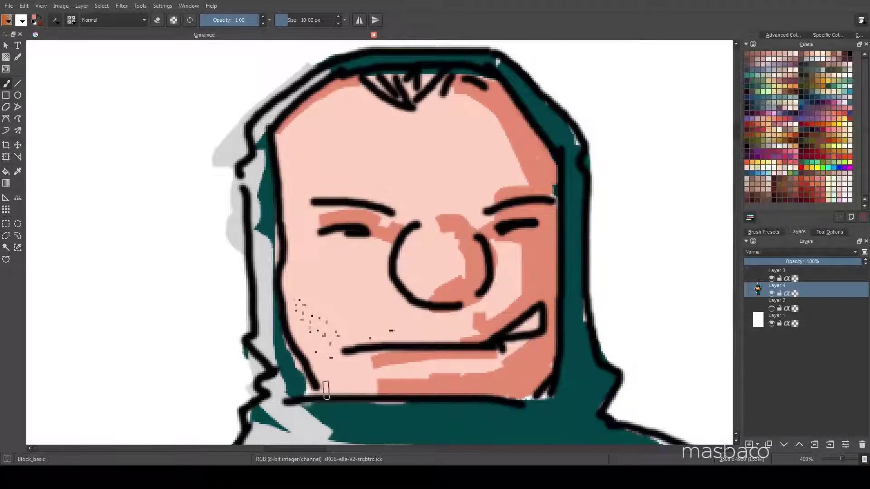
pyautogui.moveTo(317, 394); pyautogui.dragTo(292, 245)
pyautogui.moveTo(288, 229); pyautogui.dragTo(286, 118)
# - Add pale pink highlights on the forehead and left cheek
pyautogui.rightClick(391, 136)
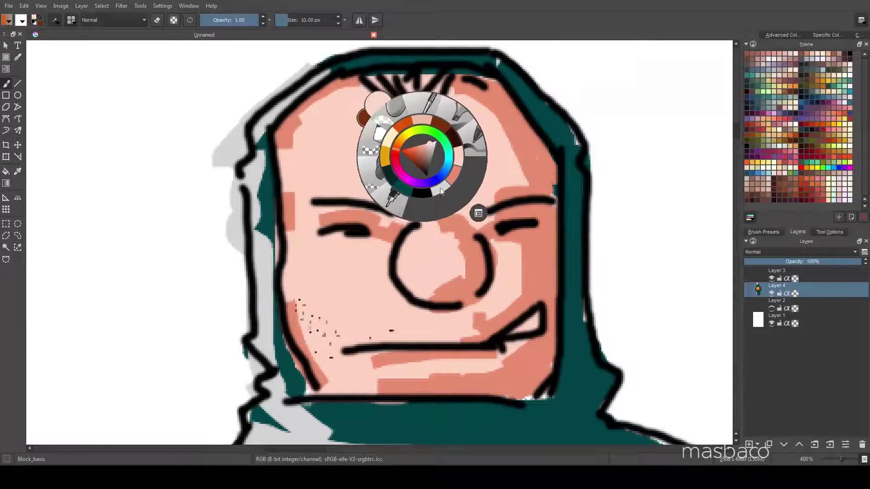
pyautogui.moveTo(441, 191); pyautogui.dragTo(495, 189)
pyautogui.click(410, 258)
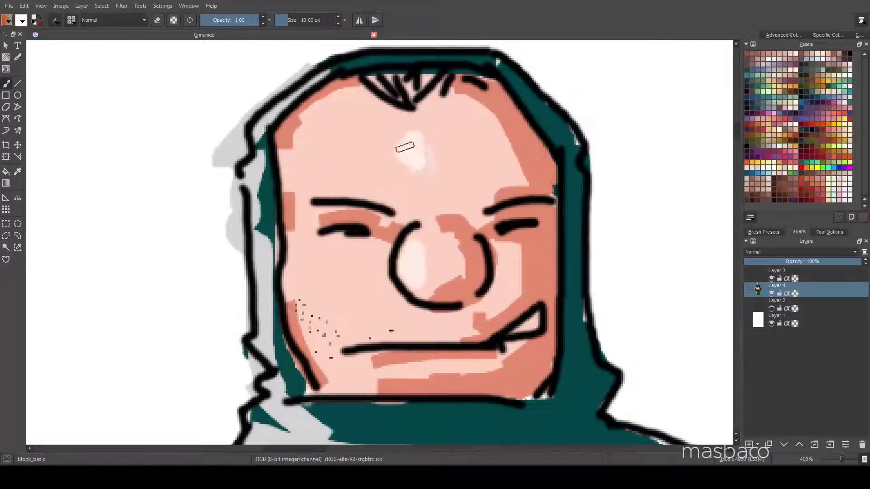
pyautogui.moveTo(407, 154); pyautogui.dragTo(408, 145)
pyautogui.moveTo(344, 272); pyautogui.dragTo(358, 267)
pyautogui.scroll(-3, 452, 205)
pyautogui.scroll(-3, 452, 205)
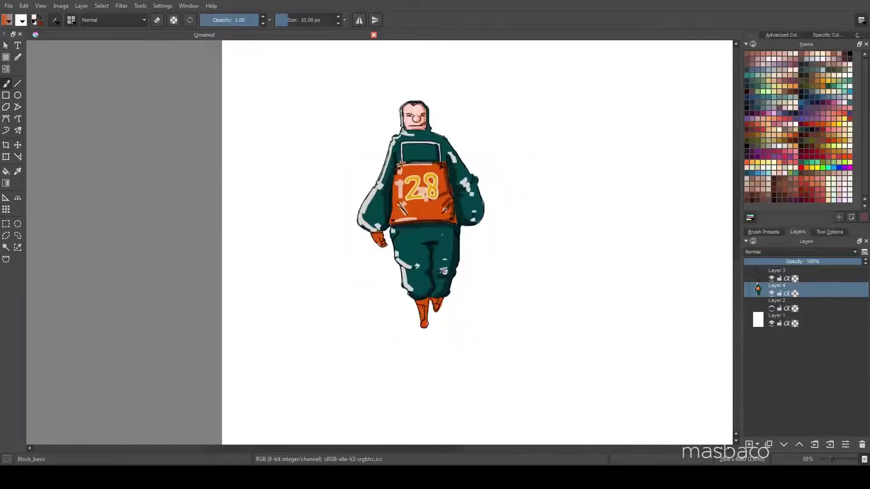
pyautogui.scroll(1, 496, 286)
pyautogui.rightClick(495, 287)
# - Paint a grey ground band under the feet with lighter grey blocks
pyautogui.click(522, 304)
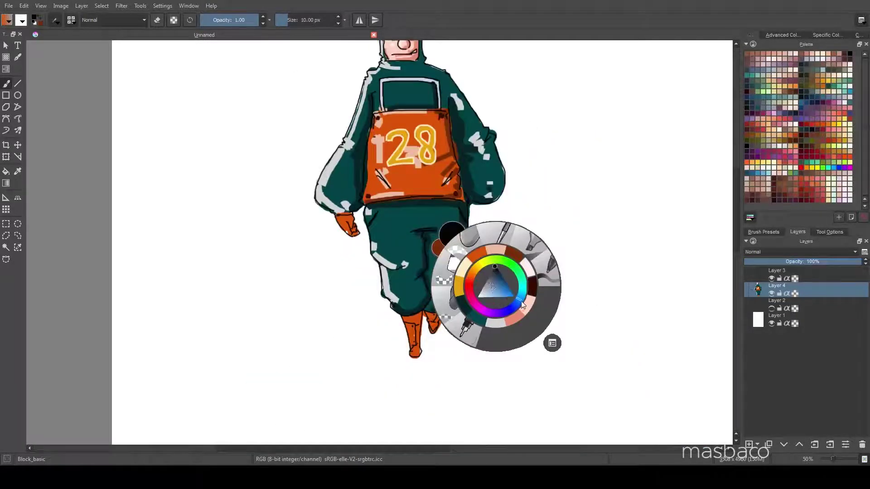
pyautogui.click(378, 360)
pyautogui.moveTo(277, 367)
pyautogui.mouseDown()
pyautogui.moveTo(636, 366)
pyautogui.moveTo(236, 366)
pyautogui.mouseUp()
pyautogui.rightClick(434, 368)
pyautogui.click(563, 363)
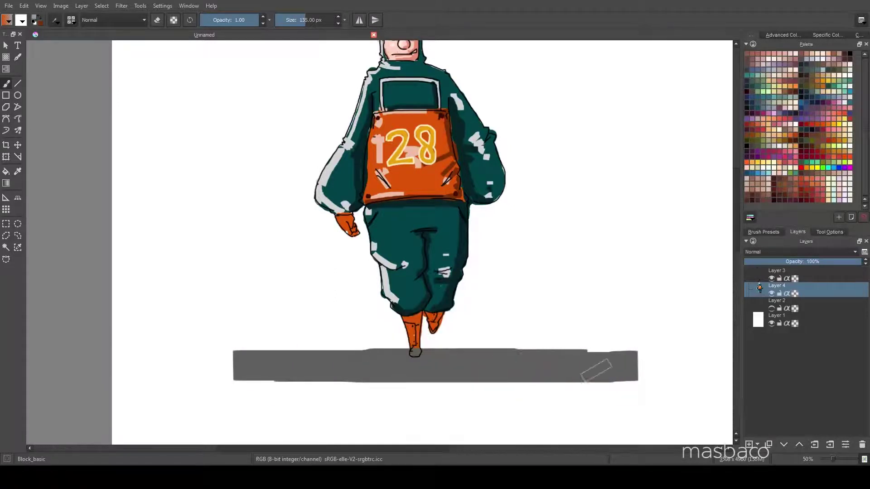
pyautogui.moveTo(337, 366); pyautogui.dragTo(634, 378)
pyautogui.rightClick(426, 374)
pyautogui.moveTo(249, 353)
pyautogui.mouseDown()
pyautogui.moveTo(374, 353)
pyautogui.moveTo(457, 379)
pyautogui.moveTo(363, 372)
pyautogui.mouseUp()
pyautogui.click(378, 313)
pyautogui.scroll(-2, 495, 305)
pyautogui.scroll(2, 492, 318)
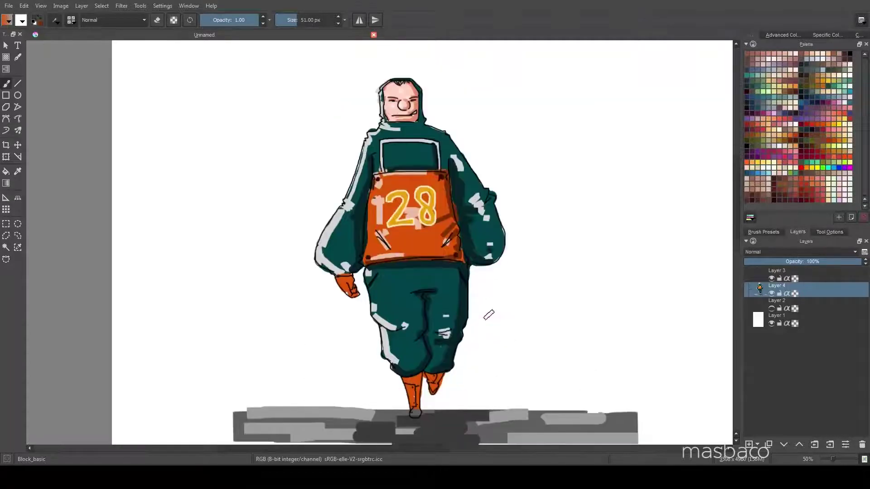
# - Draw a black pole at the right with a diagonal stroke and base marks
pyautogui.rightClick(610, 379)
pyautogui.click(600, 287)
pyautogui.moveTo(605, 184); pyautogui.dragTo(585, 418)
pyautogui.moveTo(585, 375); pyautogui.dragTo(703, 269)
pyautogui.moveTo(625, 337); pyautogui.dragTo(644, 403)
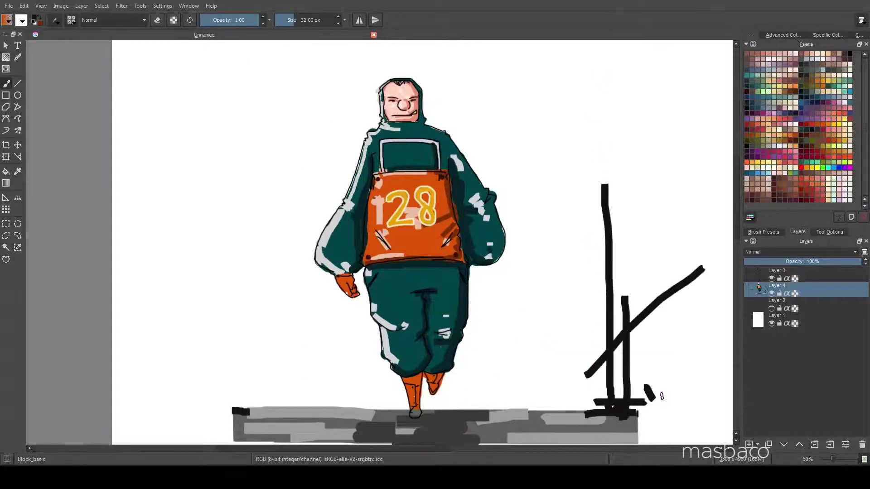
# - Paint green bushes at the pole base and the bottom left
pyautogui.rightClick(645, 291)
pyautogui.click(658, 256)
pyautogui.moveTo(594, 354)
pyautogui.mouseDown()
pyautogui.moveTo(644, 342)
pyautogui.moveTo(637, 388)
pyautogui.moveTo(562, 410)
pyautogui.mouseUp()
pyautogui.moveTo(259, 410)
pyautogui.mouseDown()
pyautogui.moveTo(213, 382)
pyautogui.moveTo(281, 408)
pyautogui.mouseUp()
pyautogui.moveTo(598, 404)
pyautogui.mouseDown()
pyautogui.moveTo(680, 349)
pyautogui.moveTo(658, 318)
pyautogui.moveTo(566, 408)
pyautogui.mouseUp()
# - Add light and bright green highlights on both bushes and along the ground
pyautogui.rightClick(615, 380)
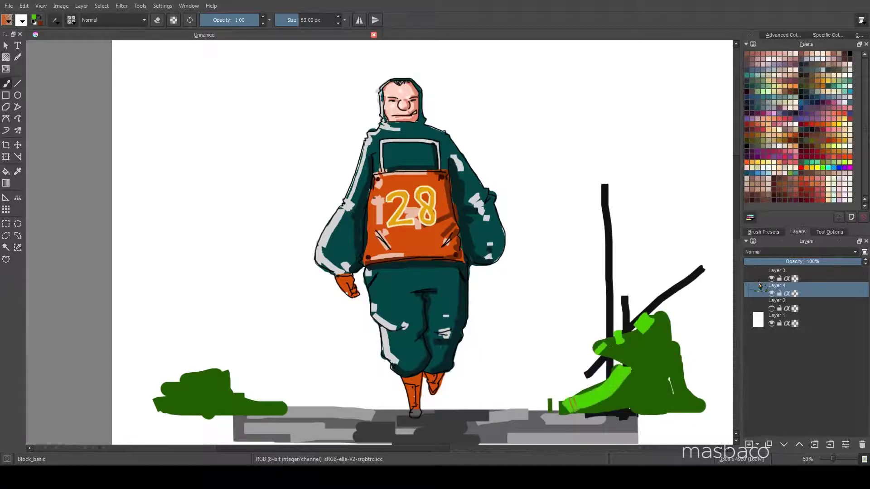
pyautogui.moveTo(265, 399); pyautogui.dragTo(165, 385)
pyautogui.moveTo(653, 385); pyautogui.dragTo(698, 317)
pyautogui.rightClick(659, 377)
pyautogui.click(657, 372)
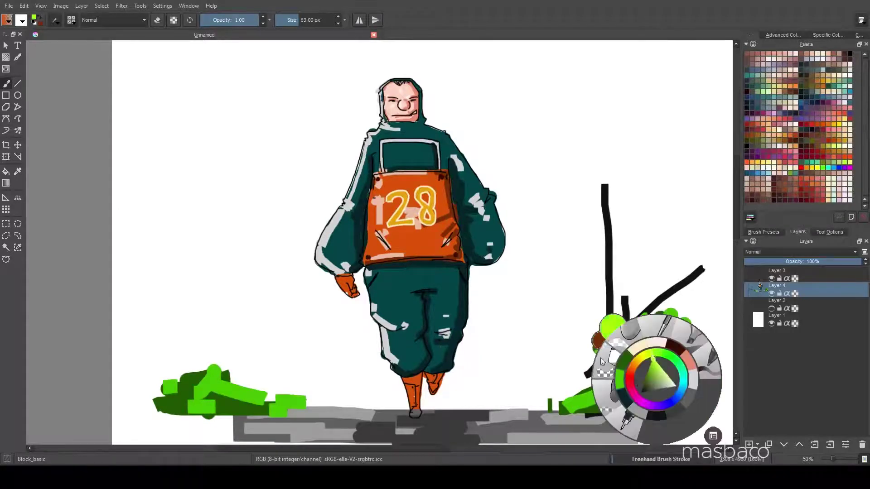
pyautogui.moveTo(585, 399); pyautogui.dragTo(634, 363)
pyautogui.moveTo(521, 410); pyautogui.dragTo(571, 405)
pyautogui.moveTo(306, 397)
pyautogui.mouseDown()
pyautogui.moveTo(252, 399)
pyautogui.moveTo(163, 424)
pyautogui.mouseUp()
pyautogui.moveTo(594, 422)
pyautogui.mouseDown()
pyautogui.moveTo(696, 421)
pyautogui.moveTo(680, 299)
pyautogui.mouseUp()
pyautogui.scroll(-2, 527, 340)
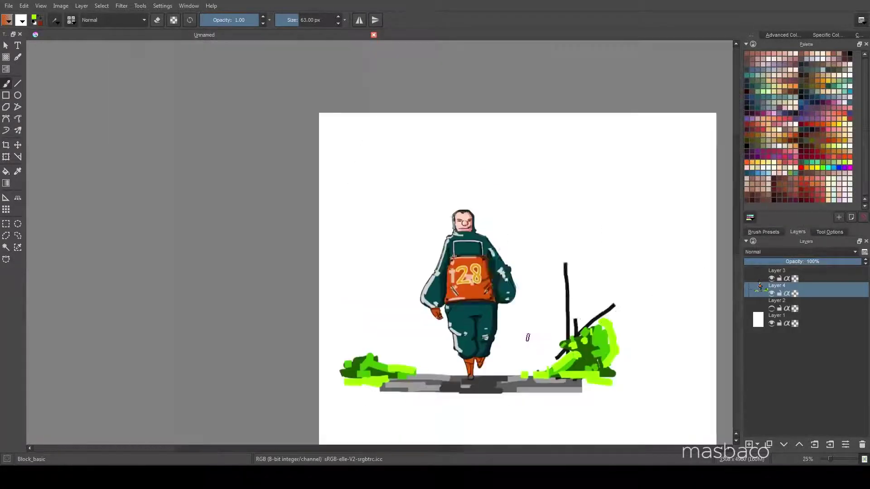
pyautogui.rightClick(551, 260)
# - Paint light-blue sky patches above the figure, at the left and in the centre
pyautogui.click(529, 179)
pyautogui.moveTo(532, 168)
pyautogui.mouseDown()
pyautogui.moveTo(558, 169)
pyautogui.moveTo(532, 182)
pyautogui.mouseUp()
pyautogui.moveTo(410, 182)
pyautogui.mouseDown()
pyautogui.moveTo(335, 181)
pyautogui.moveTo(326, 195)
pyautogui.mouseUp()
pyautogui.moveTo(544, 242); pyautogui.dragTo(583, 241)
pyautogui.moveTo(372, 234); pyautogui.dragTo(371, 252)
pyautogui.moveTo(470, 242)
pyautogui.mouseDown()
pyautogui.moveTo(354, 171)
pyautogui.moveTo(347, 195)
pyautogui.mouseUp()
# - Crop the canvas narrower around the figure with the Crop tool
pyautogui.press('c')
pyautogui.moveTo(195, 65); pyautogui.dragTo(490, 377)
pyautogui.moveTo(490, 208); pyautogui.dragTo(462, 208)
pyautogui.press('Return')
# - Brush two small dark birds flying in the sky
pyautogui.scroll(2, 385, 285)
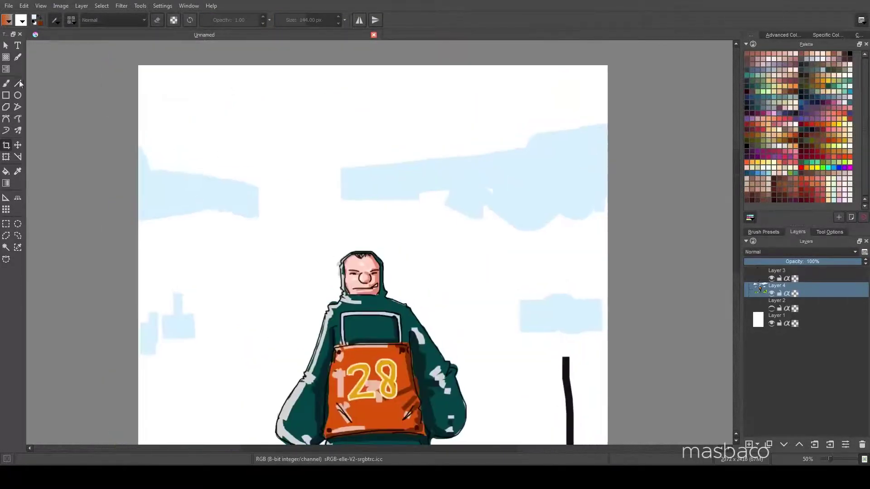
pyautogui.press('b')
pyautogui.rightClick(460, 166)
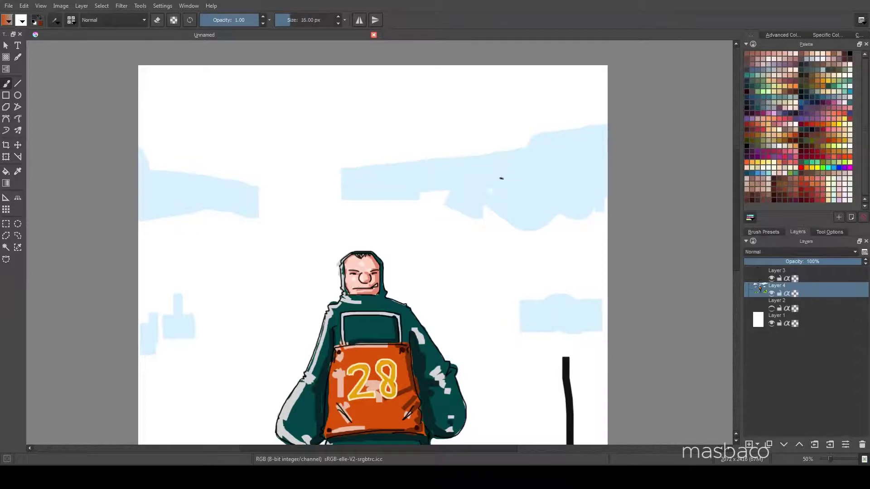
pyautogui.moveTo(492, 173); pyautogui.dragTo(509, 169)
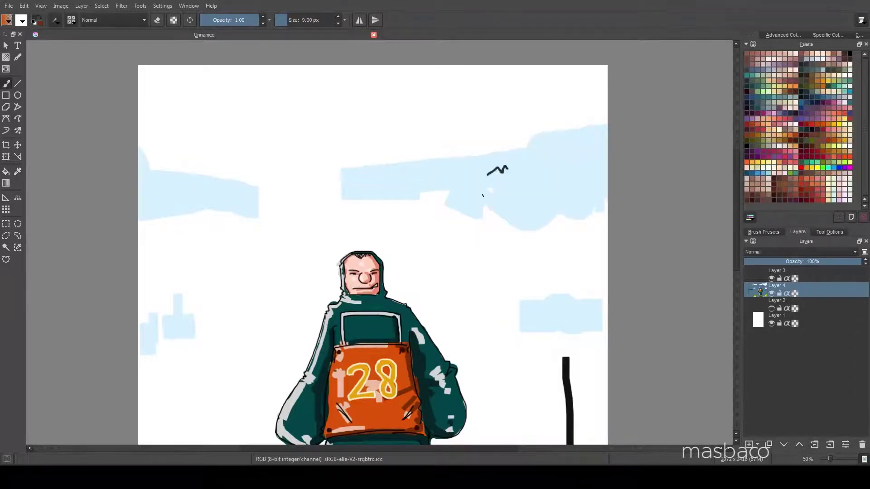
pyautogui.scroll(5, 483, 195)
pyautogui.moveTo(479, 223); pyautogui.dragTo(528, 214)
pyautogui.scroll(-6, 496, 86)
pyautogui.scroll(2, 408, 204)
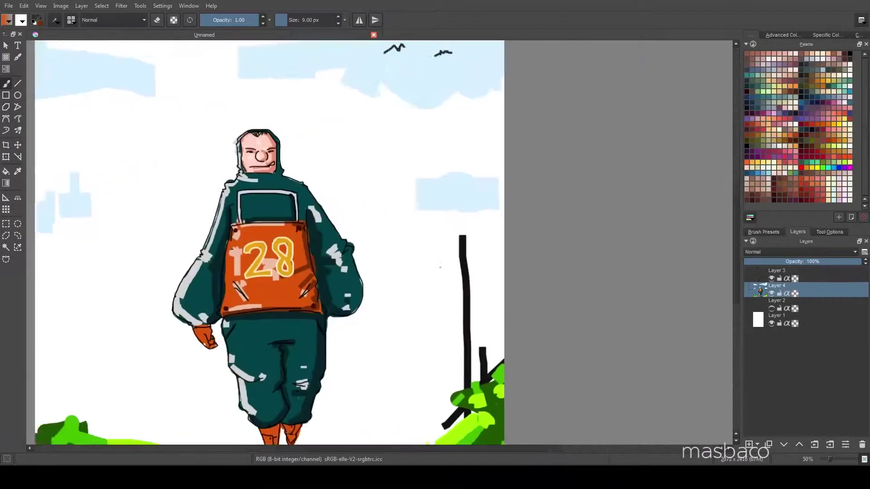
pyautogui.scroll(2, 389, 210)
pyautogui.scroll(2, 450, 192)
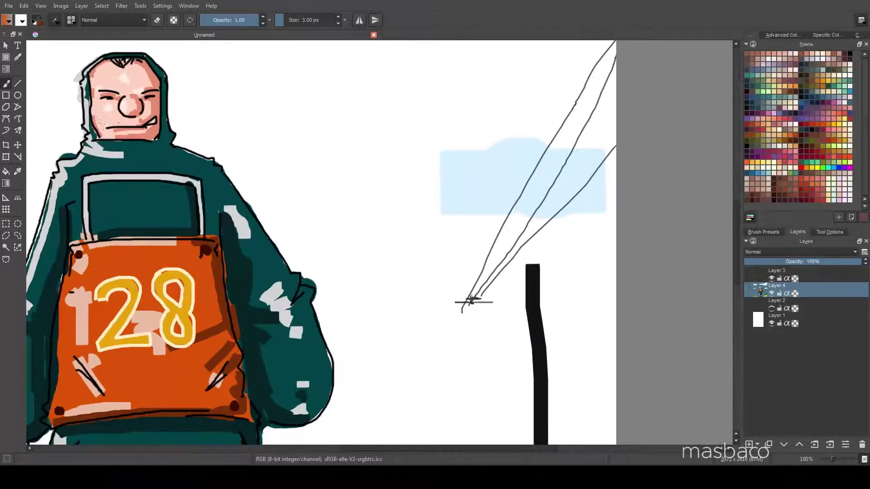
# - Draw a thin vertical power pole down from its crossbar beside the right bush
pyautogui.moveTo(476, 175)
pyautogui.mouseDown()
pyautogui.moveTo(473, 145)
pyautogui.moveTo(479, 417)
pyautogui.mouseUp()
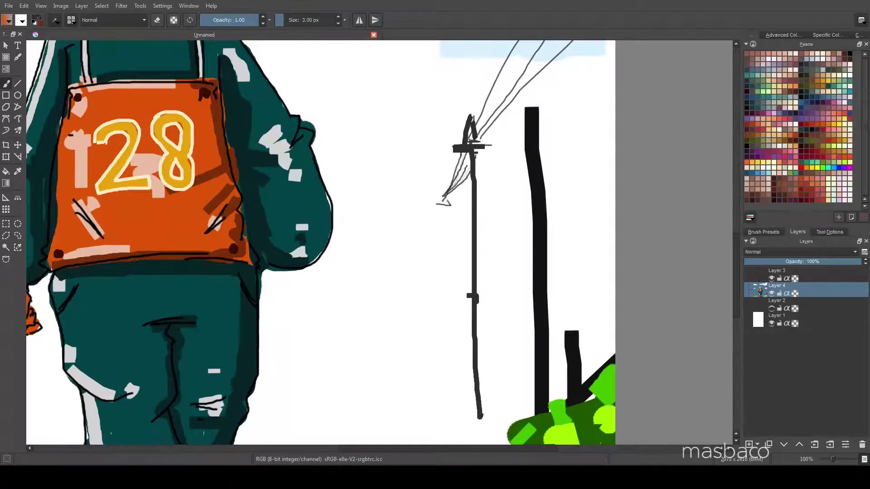
pyautogui.scroll(-3, 444, 299)
pyautogui.scroll(1, 444, 300)
# - Add dark-green strokes and pale cyan highlights to the bushes, then zoom out to review
pyautogui.rightClick(443, 298)
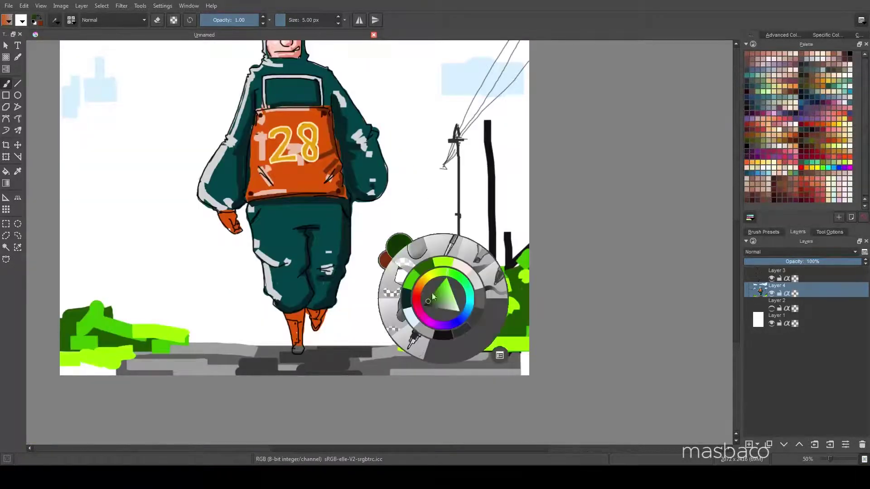
pyautogui.moveTo(433, 297); pyautogui.dragTo(460, 282)
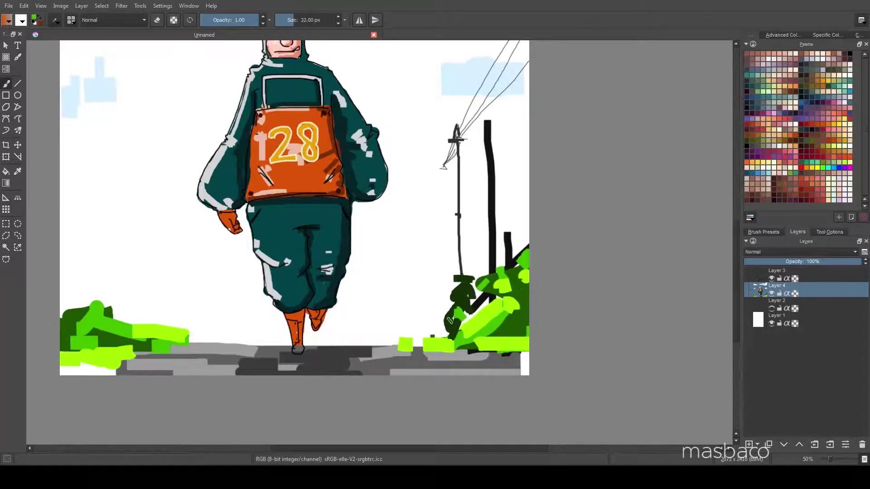
pyautogui.rightClick(463, 321)
pyautogui.click(482, 317)
pyautogui.moveTo(425, 336); pyautogui.dragTo(380, 340)
pyautogui.rightClick(442, 334)
pyautogui.click(442, 333)
pyautogui.rightClick(158, 323)
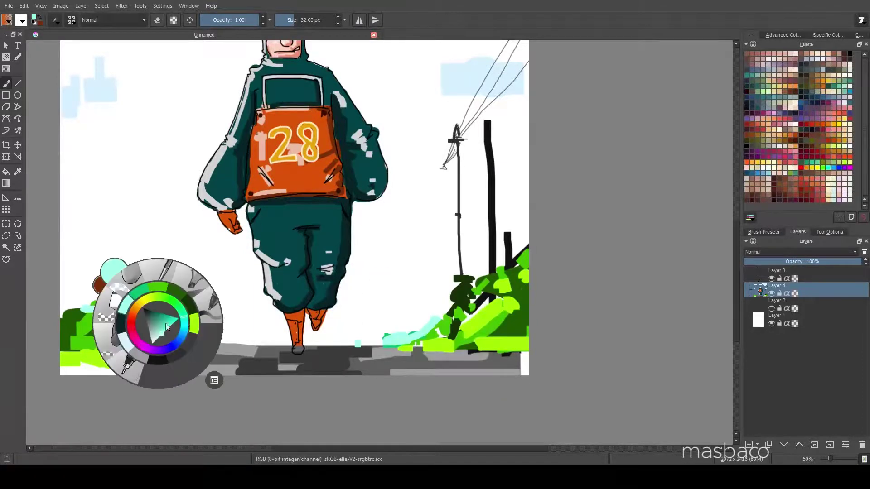
pyautogui.press('-')
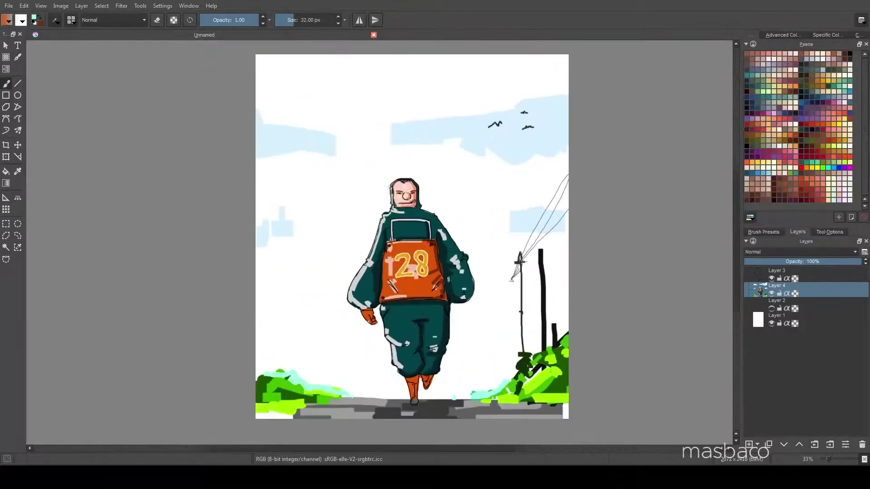
pyautogui.press('+')
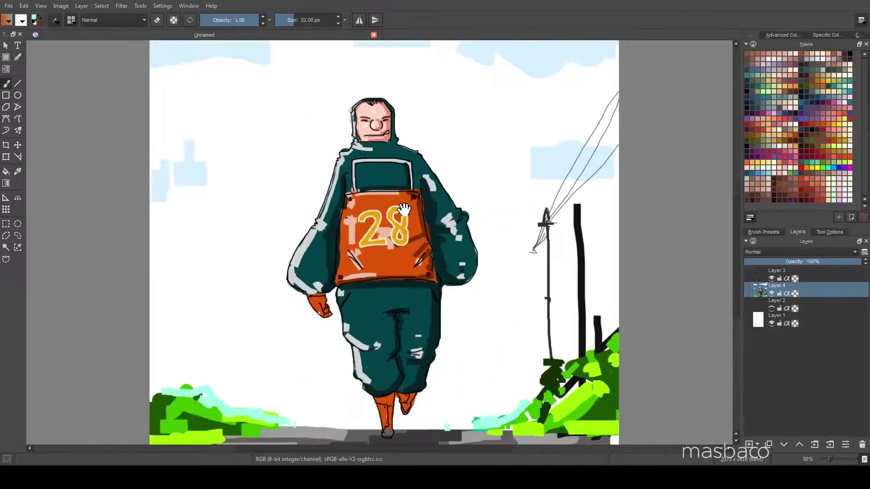